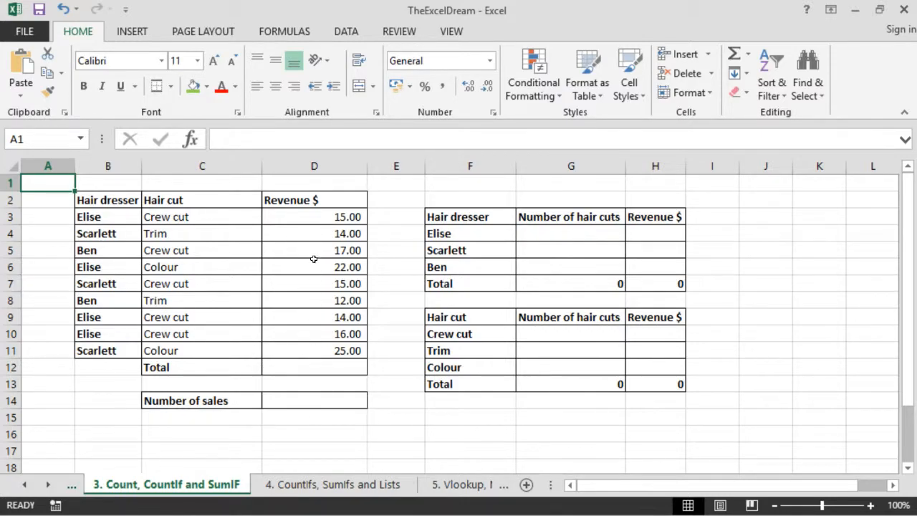
Step: Total the revenue column in D12 with a SUM of D3:D11
{"action": "left_click", "coordinate": [324, 362]}
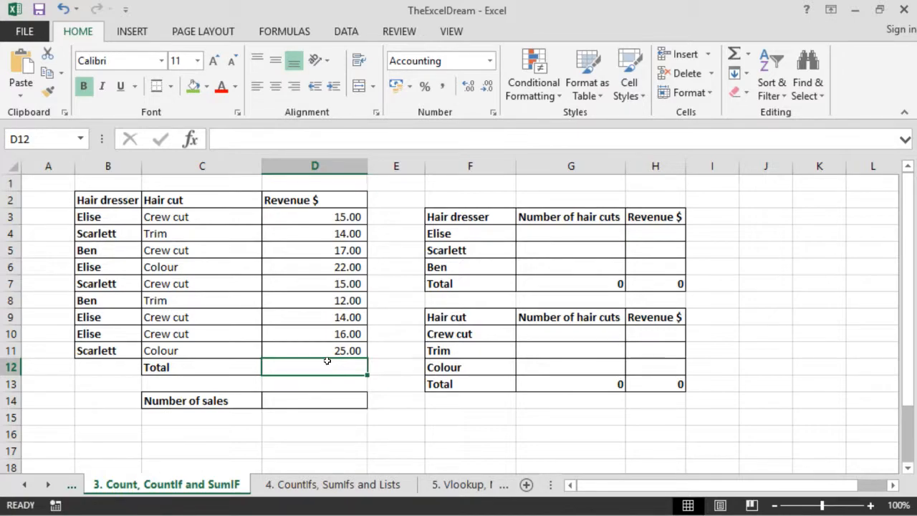
{"action": "key", "text": "alt+equal"}
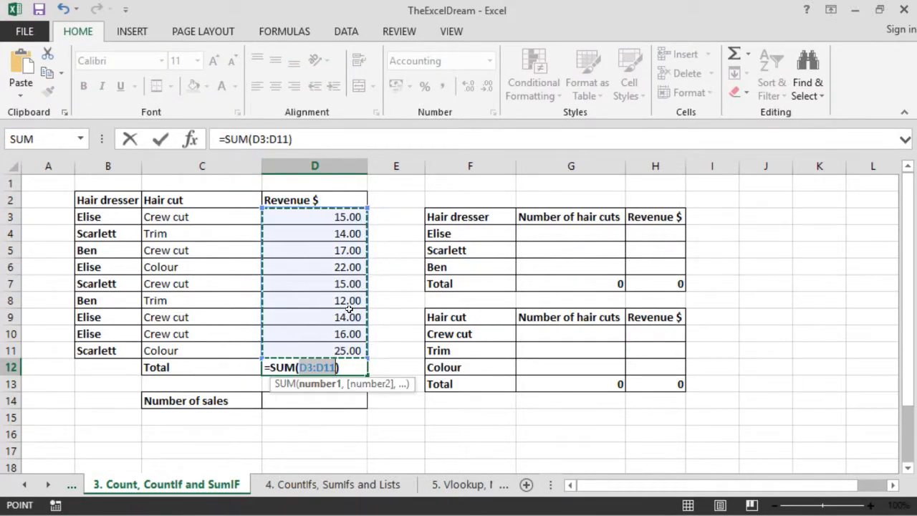
{"action": "key", "text": "Return"}
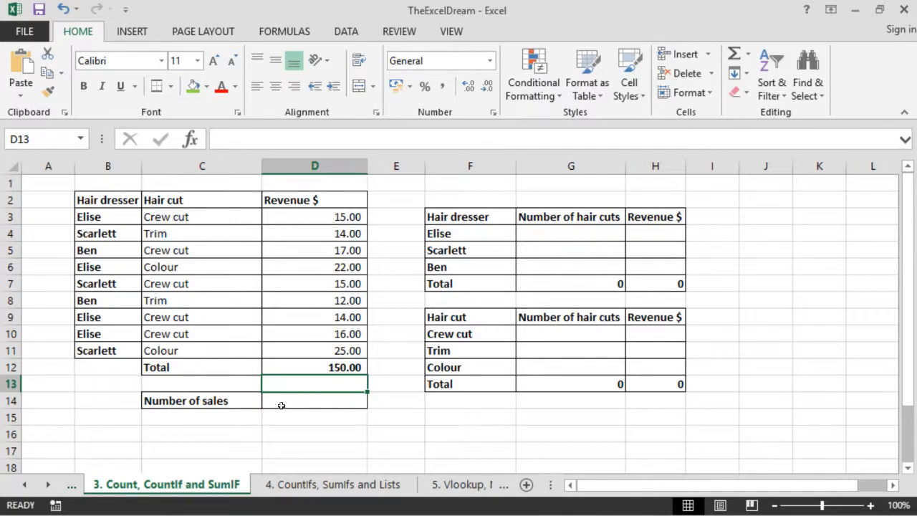
Step: Count the number of sales in D14 with a COUNT formula over D3:D11
{"action": "left_click", "coordinate": [303, 399]}
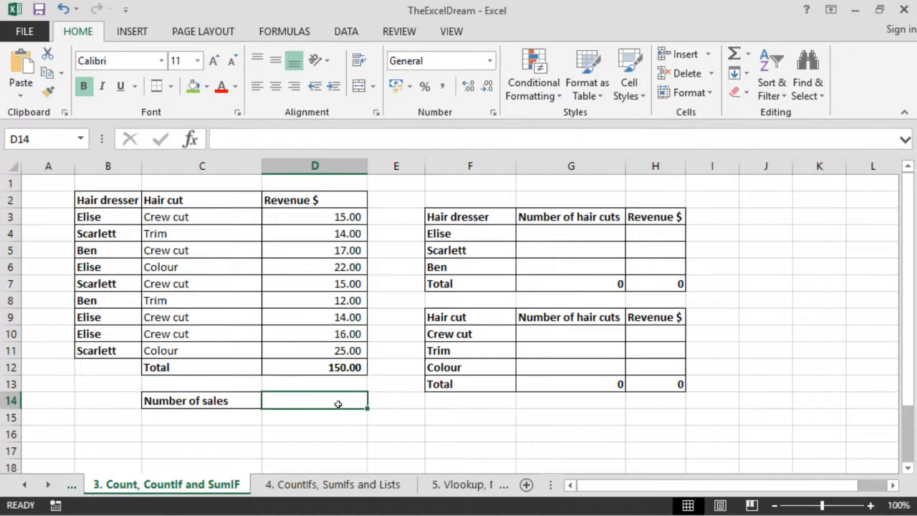
{"action": "type", "text": "="}
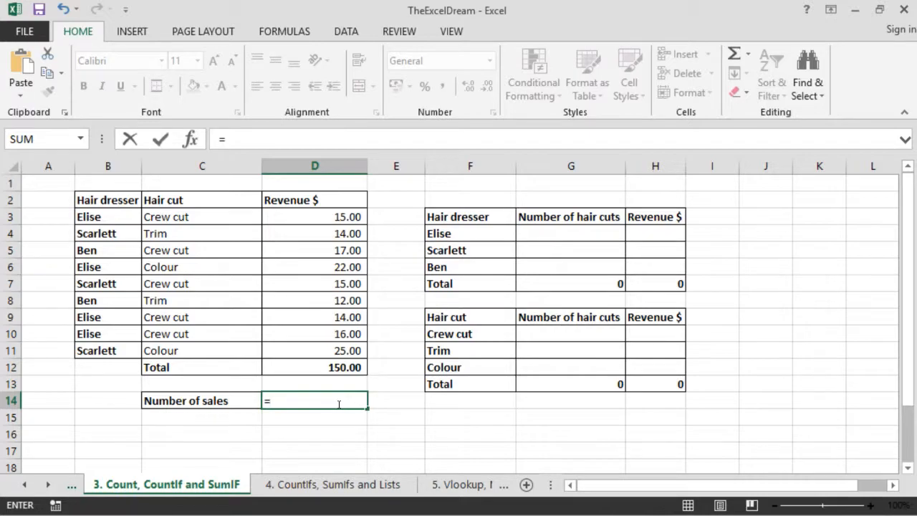
{"action": "type", "text": "count"}
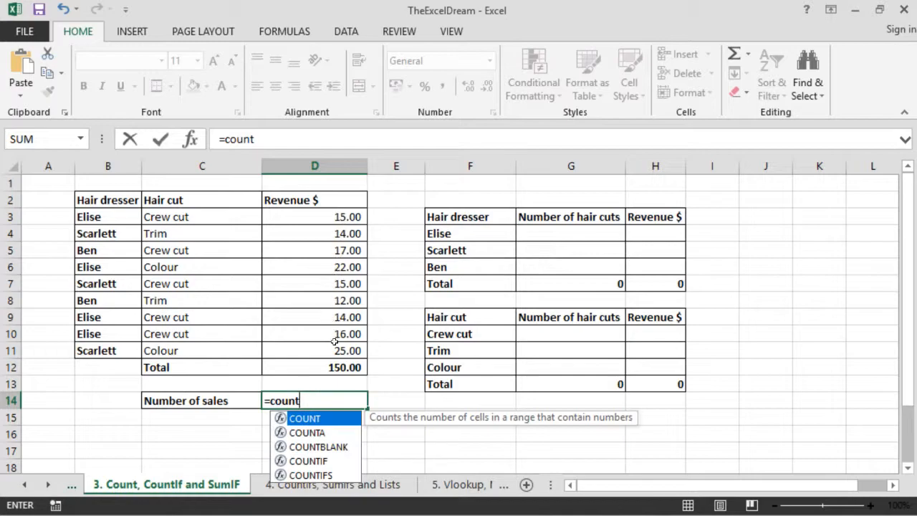
{"action": "type", "text": "("}
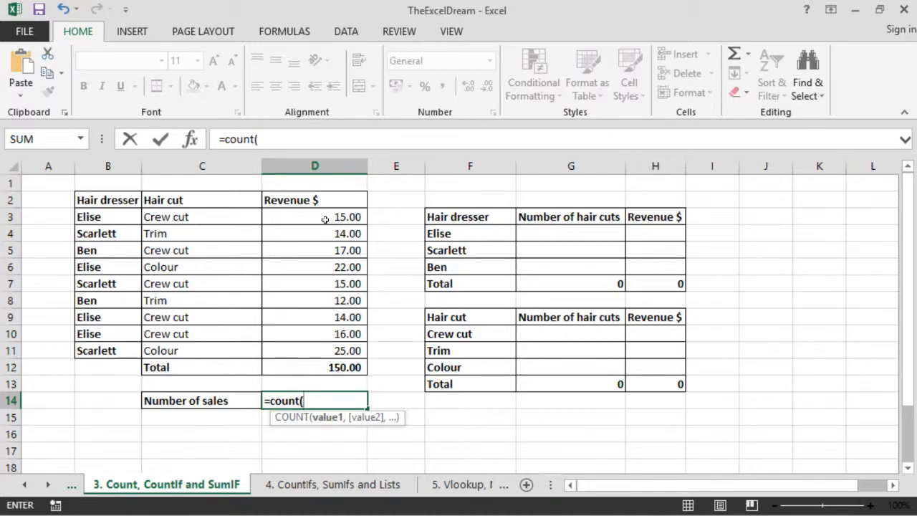
{"action": "left_click_drag", "start_coordinate": [325, 219], "coordinate": [329, 350]}
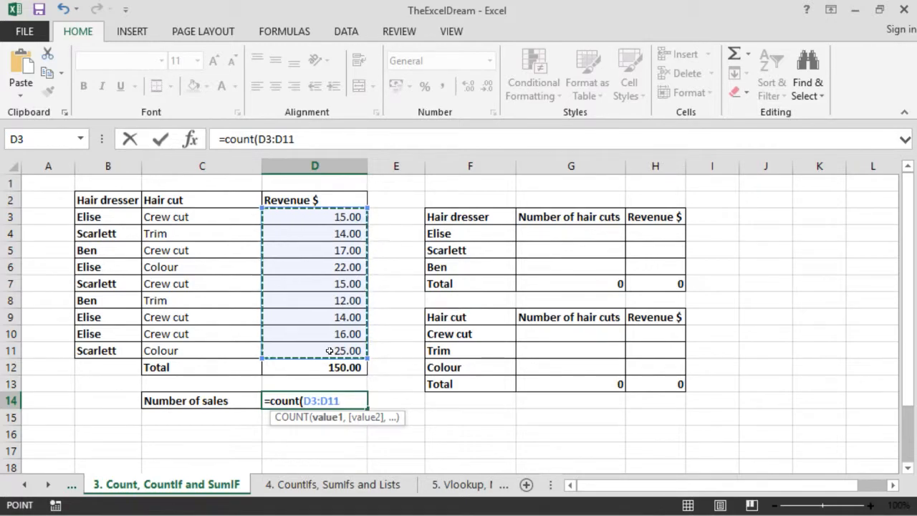
{"action": "type", "text": ")"}
{"action": "key", "text": "Return"}
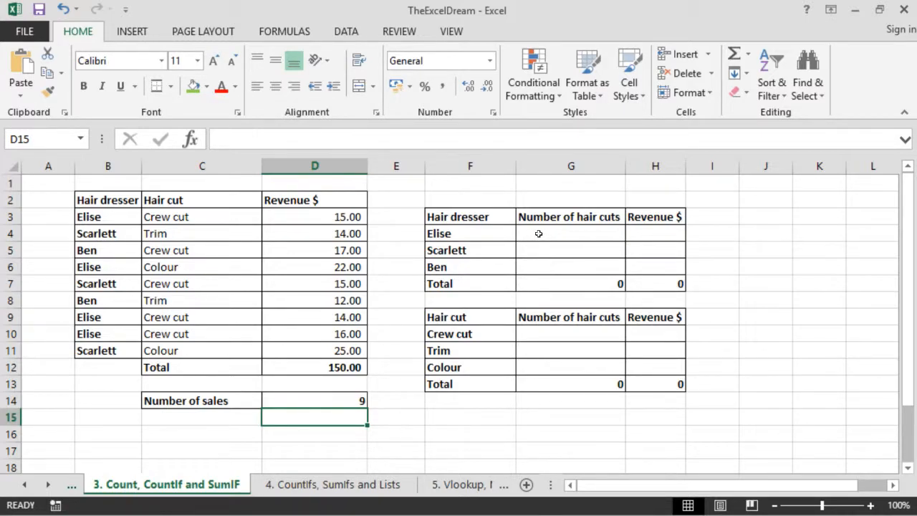
Step: Examine the hairdresser summary table, its revenue total formula and the matching hairdresser entries in B3:B11
{"action": "left_click", "coordinate": [488, 215]}
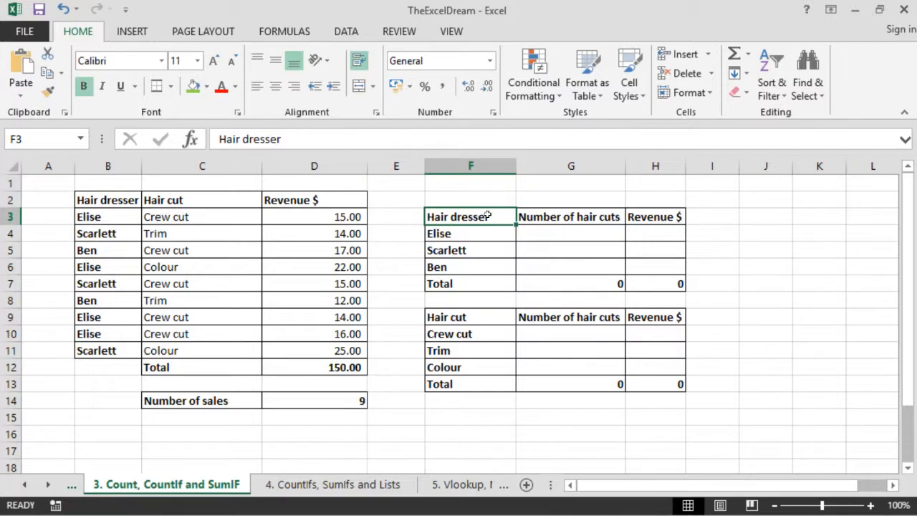
{"action": "left_click", "coordinate": [674, 283]}
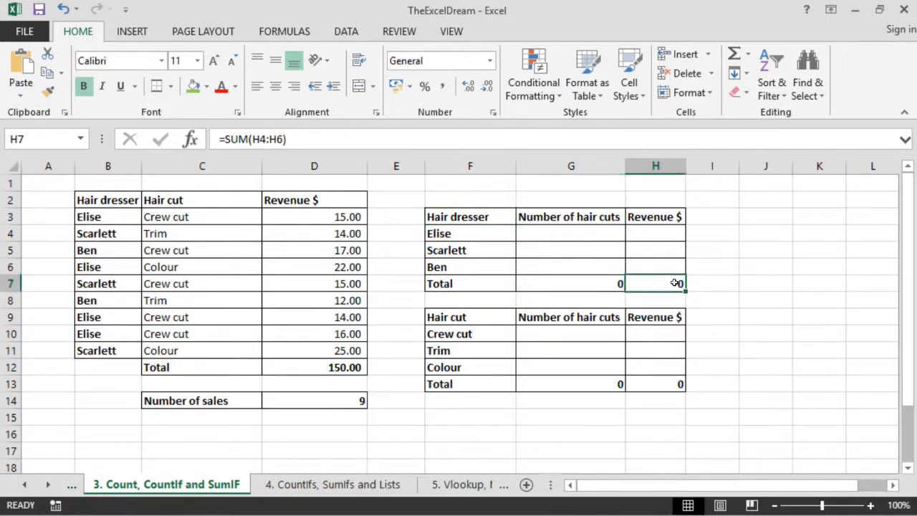
{"action": "left_click", "coordinate": [473, 216]}
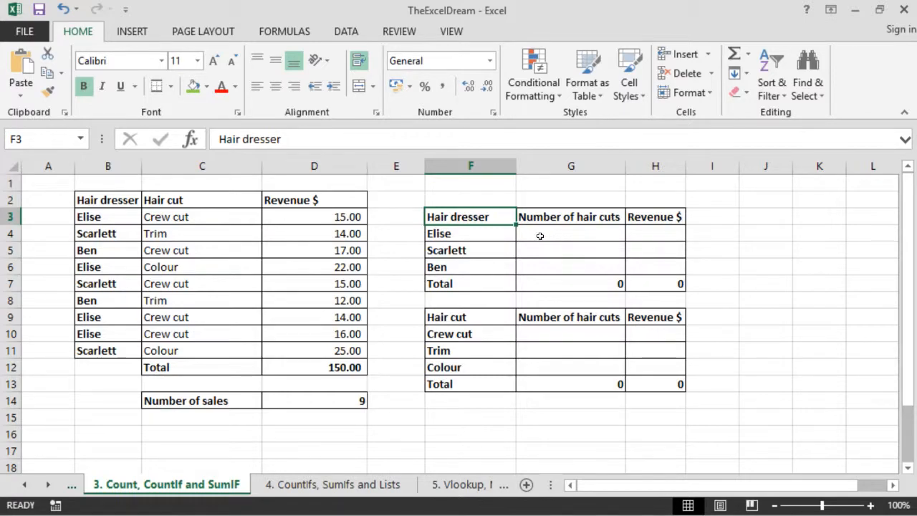
{"action": "left_click", "coordinate": [464, 232]}
{"action": "left_click", "coordinate": [475, 250]}
{"action": "left_click", "coordinate": [477, 266]}
{"action": "left_click", "coordinate": [561, 229]}
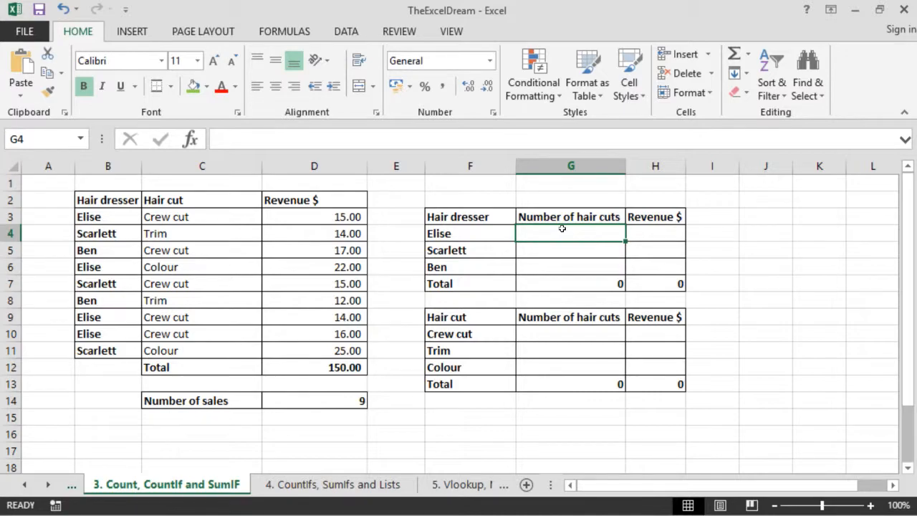
{"action": "left_click", "coordinate": [436, 233]}
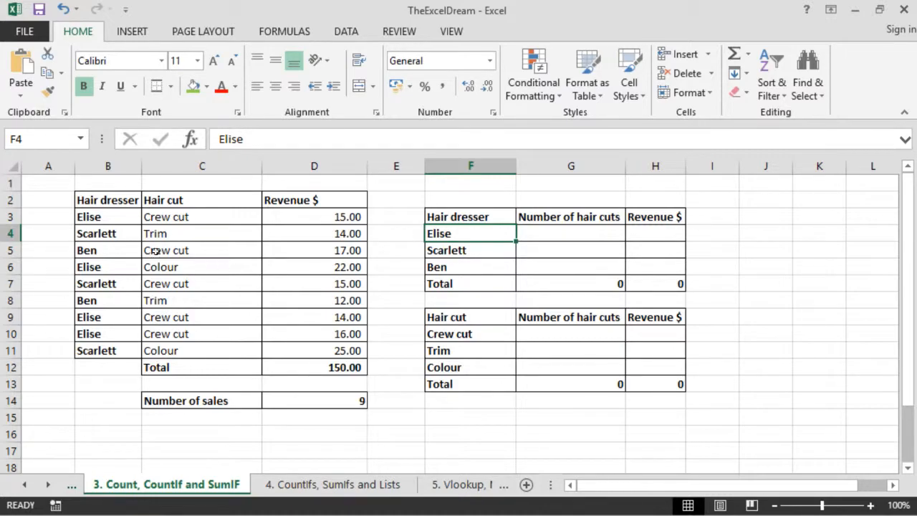
{"action": "left_click_drag", "start_coordinate": [119, 214], "coordinate": [118, 350]}
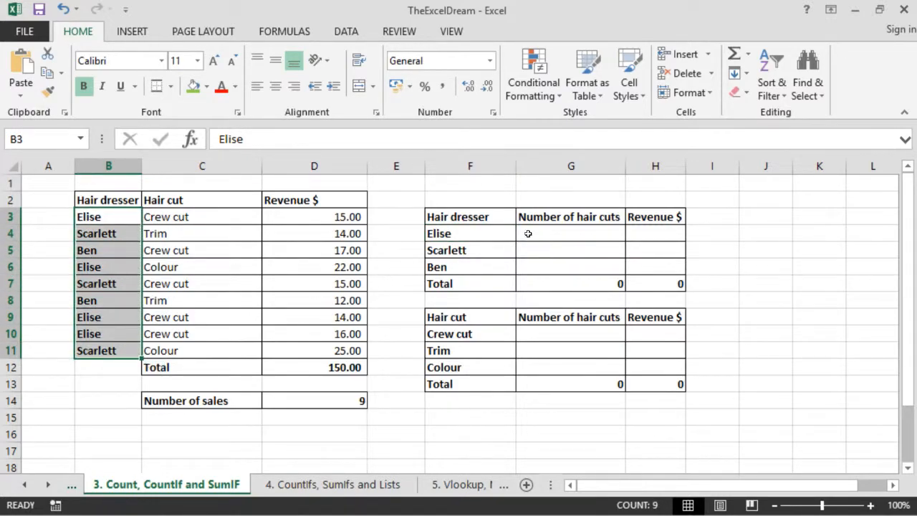
Step: Count the first hairdresser's hair cuts in G4 with COUNTIF, using the absolute range $B$3:$B$11 and criteria F4
{"action": "left_click", "coordinate": [564, 228]}
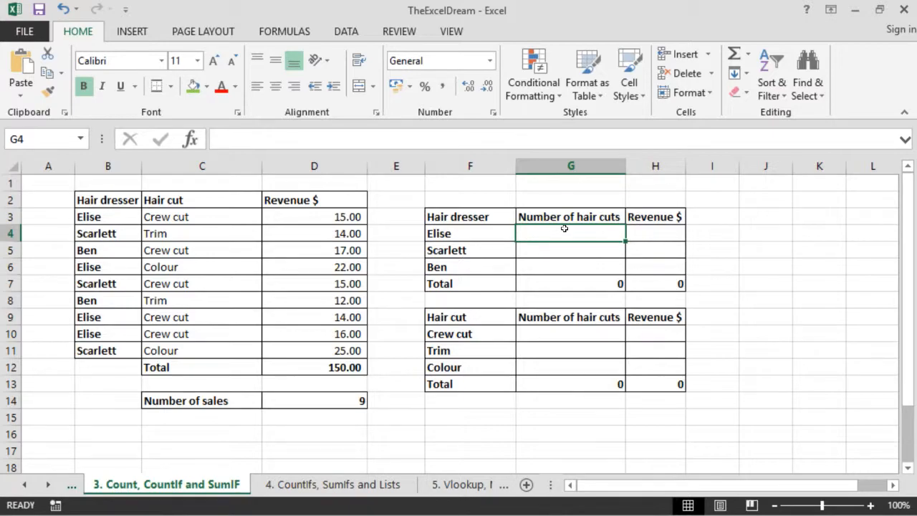
{"action": "type", "text": "=countif"}
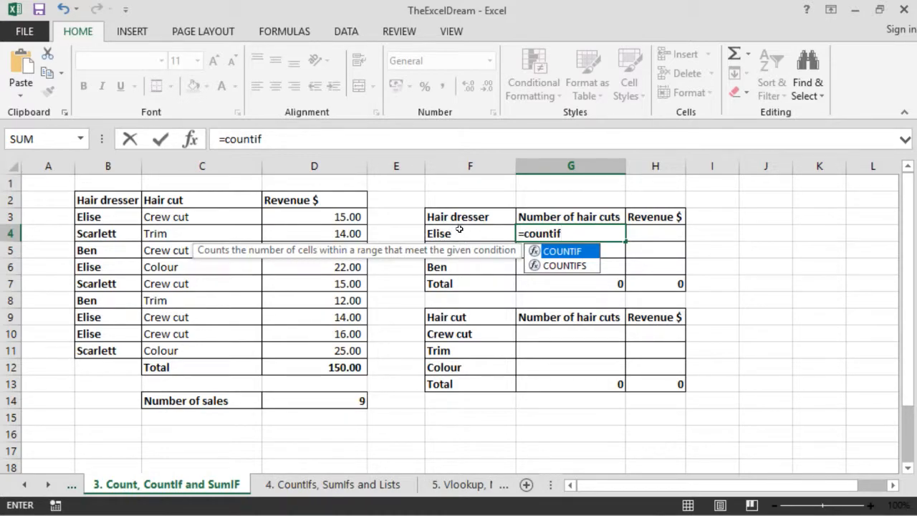
{"action": "type", "text": "("}
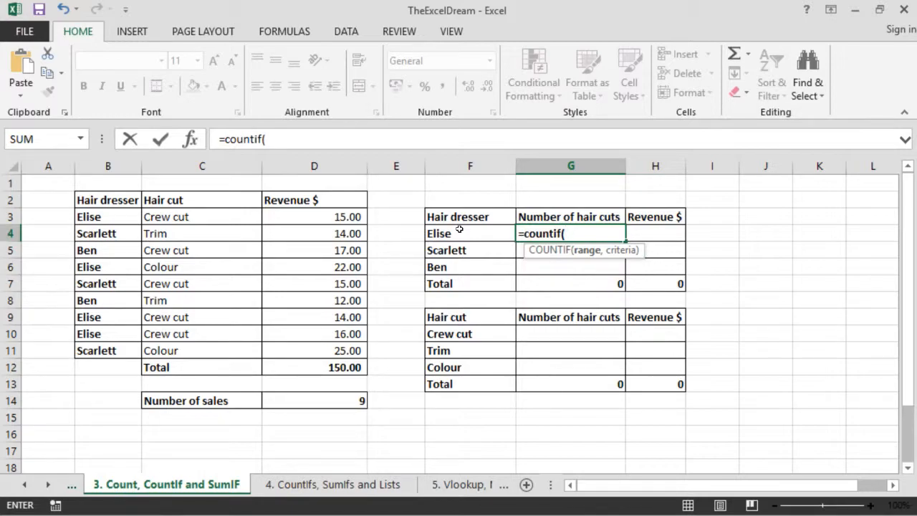
{"action": "left_click", "coordinate": [115, 216]}
{"action": "left_click_drag", "start_coordinate": [115, 216], "coordinate": [103, 350]}
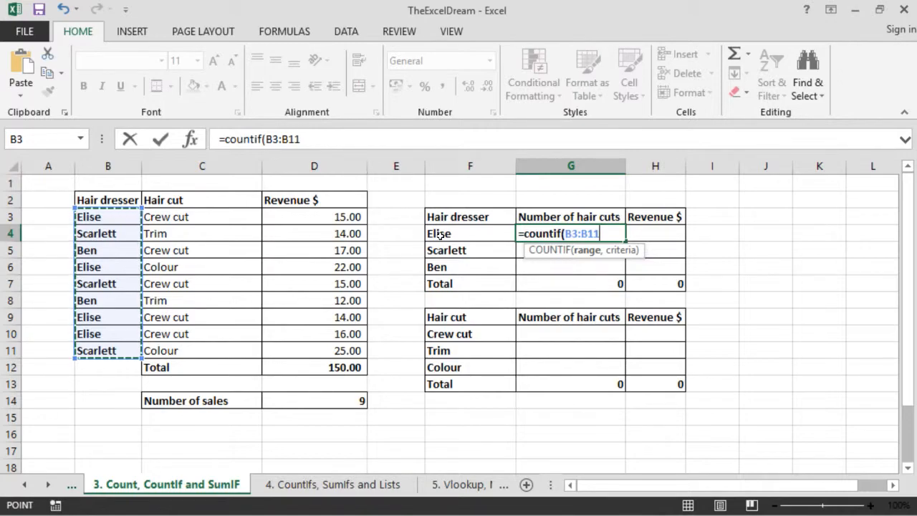
{"action": "key", "text": "F4"}
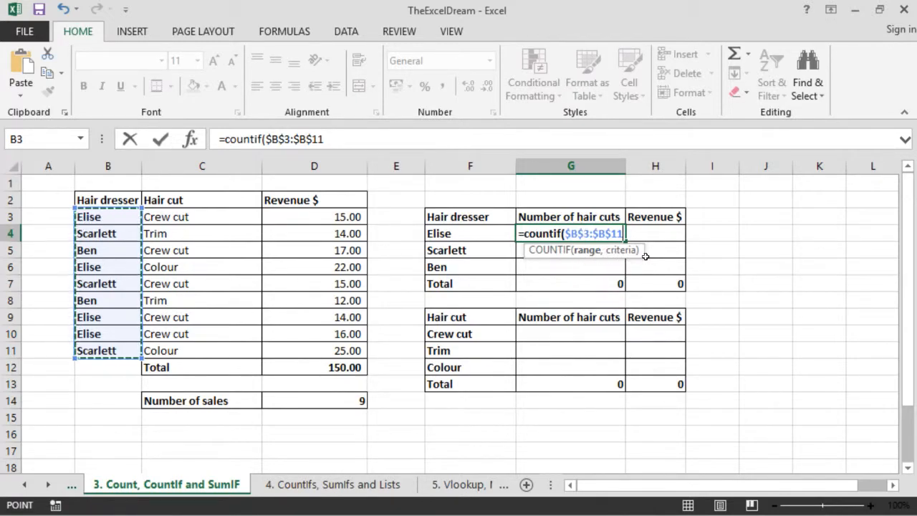
{"action": "type", "text": ","}
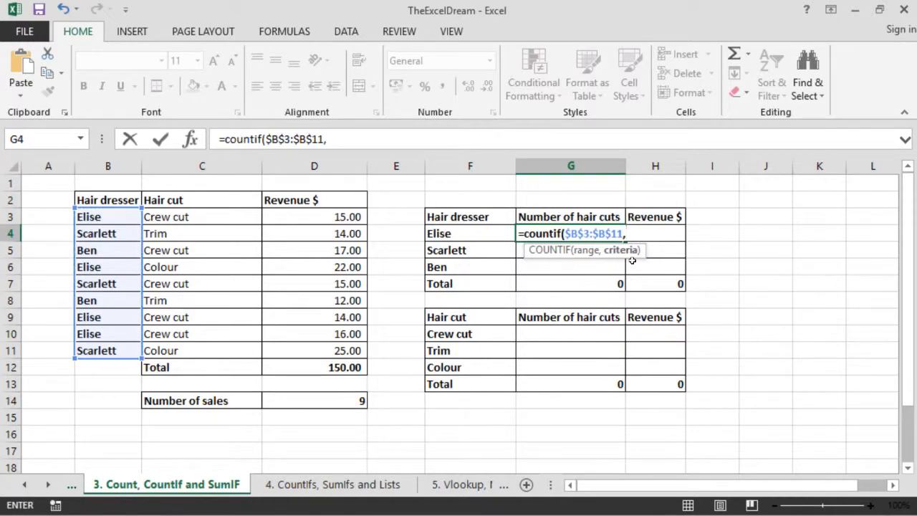
{"action": "left_click", "coordinate": [491, 234]}
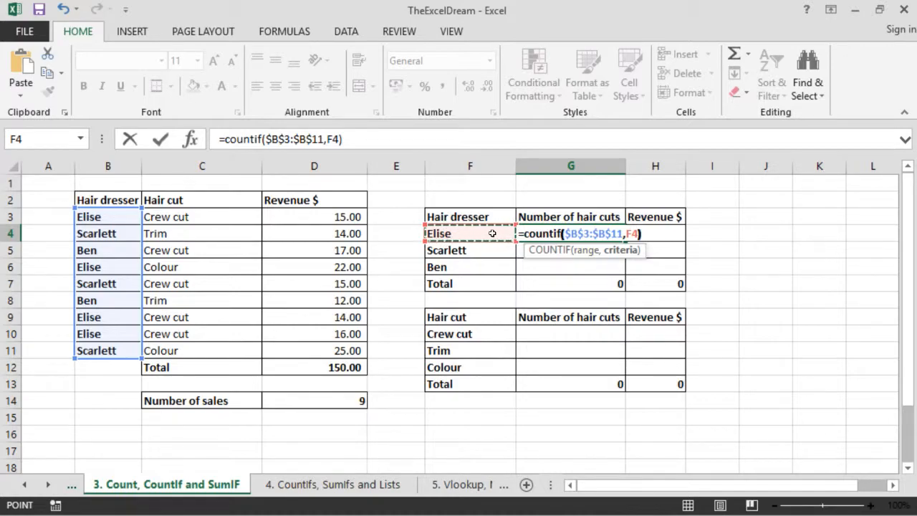
{"action": "type", "text": ")"}
{"action": "key", "text": "Return"}
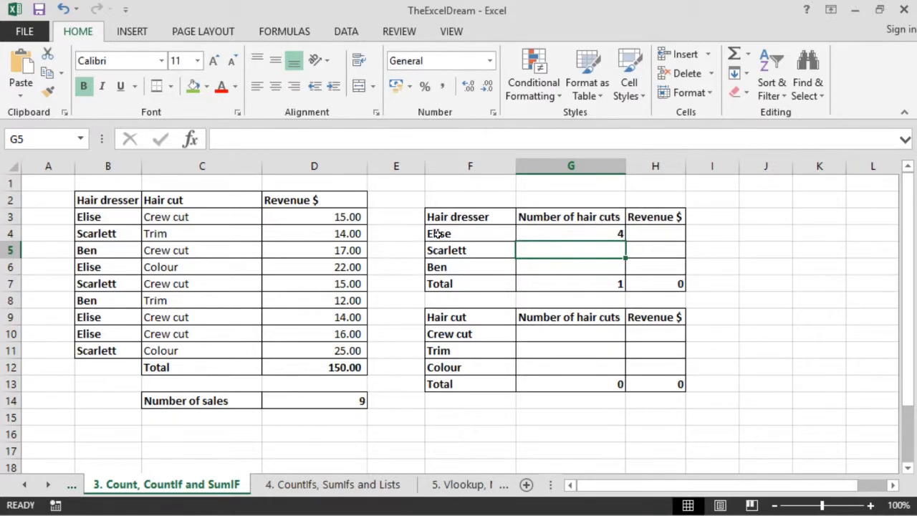
Step: Fill the COUNTIF formula from G4 down to G6 and check the copied formula for the second hairdresser
{"action": "left_click", "coordinate": [587, 234]}
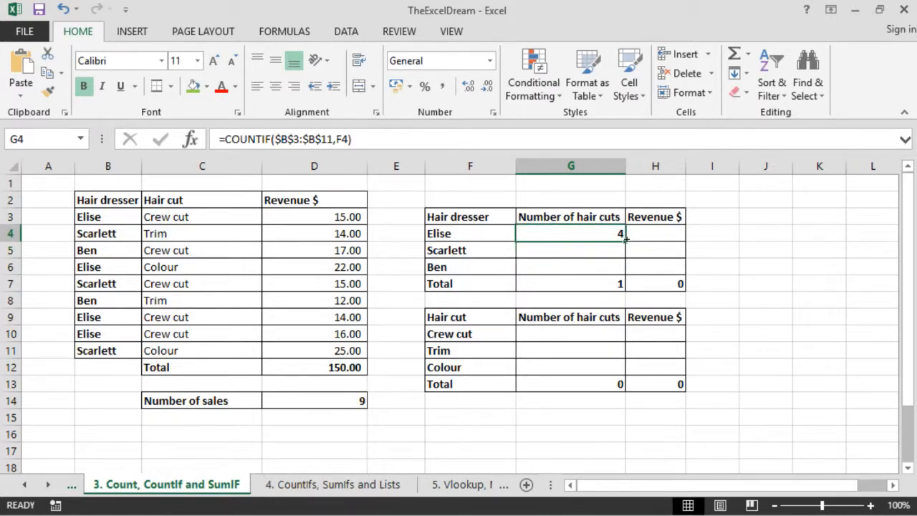
{"action": "left_click_drag", "start_coordinate": [625, 239], "coordinate": [621, 271]}
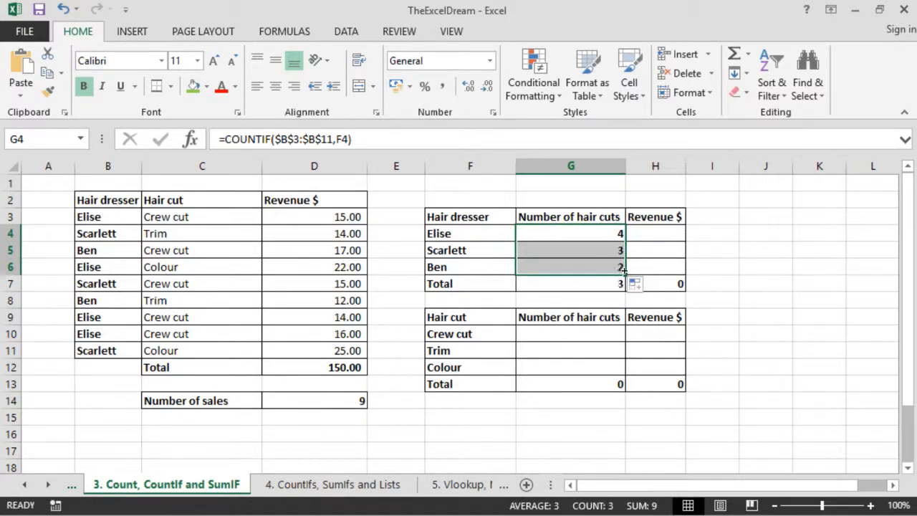
{"action": "left_click", "coordinate": [493, 229]}
{"action": "left_click", "coordinate": [608, 234]}
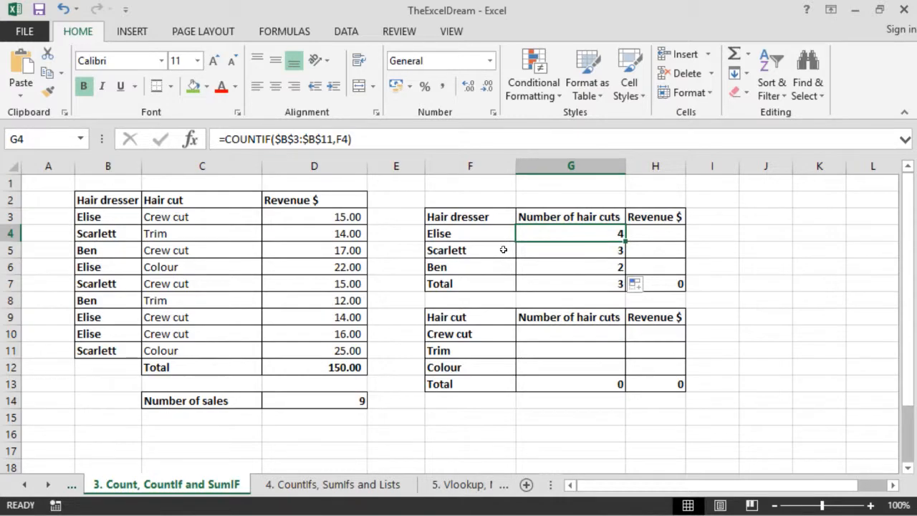
{"action": "left_click", "coordinate": [613, 249]}
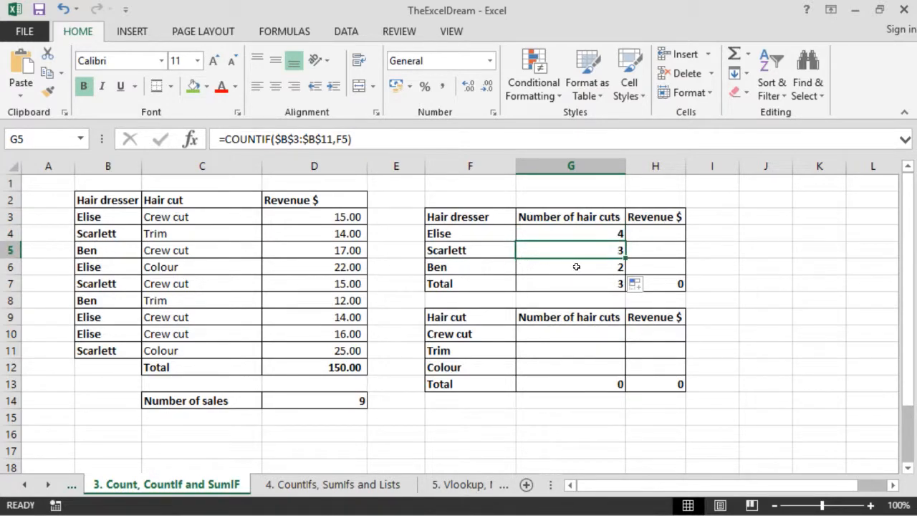
Step: Replace the hairdresser table's hair cut total in G7 with a SUM of G4:G6
{"action": "left_click", "coordinate": [591, 284]}
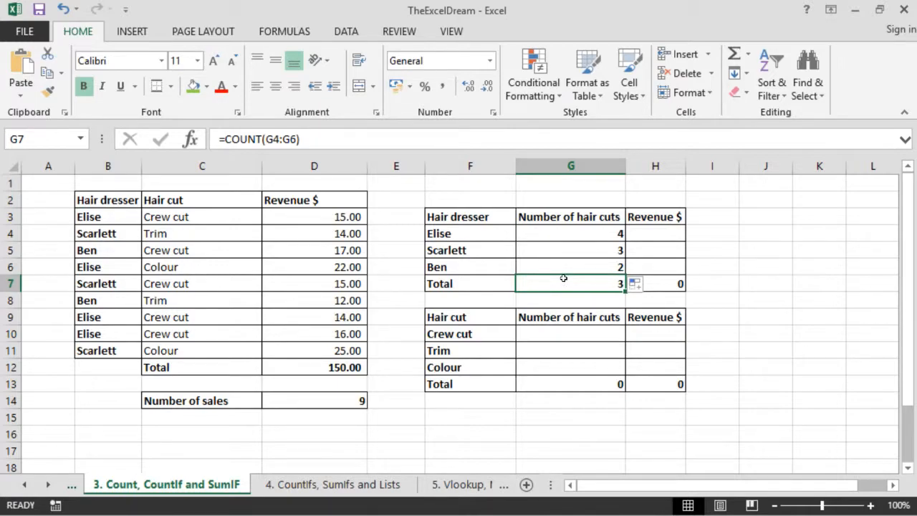
{"action": "type", "text": "=sum("}
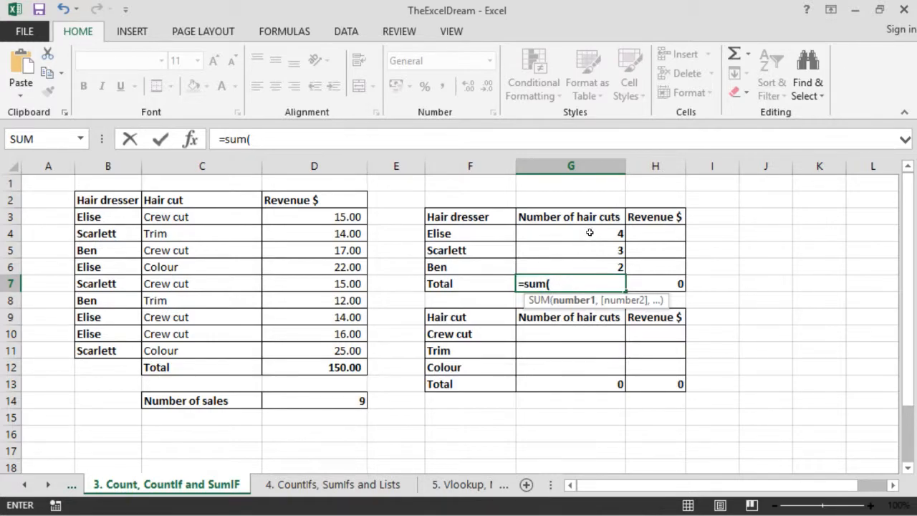
{"action": "left_click_drag", "start_coordinate": [587, 232], "coordinate": [590, 262]}
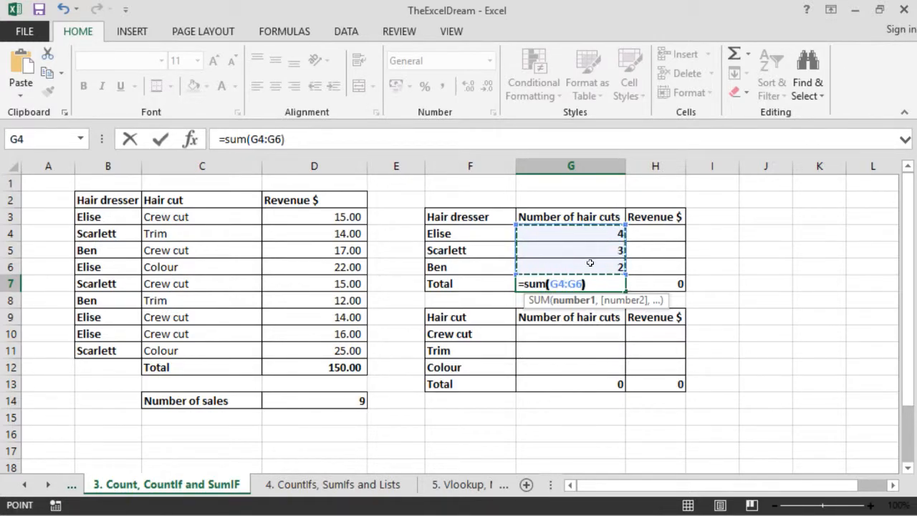
{"action": "type", "text": ")"}
{"action": "key", "text": "Return"}
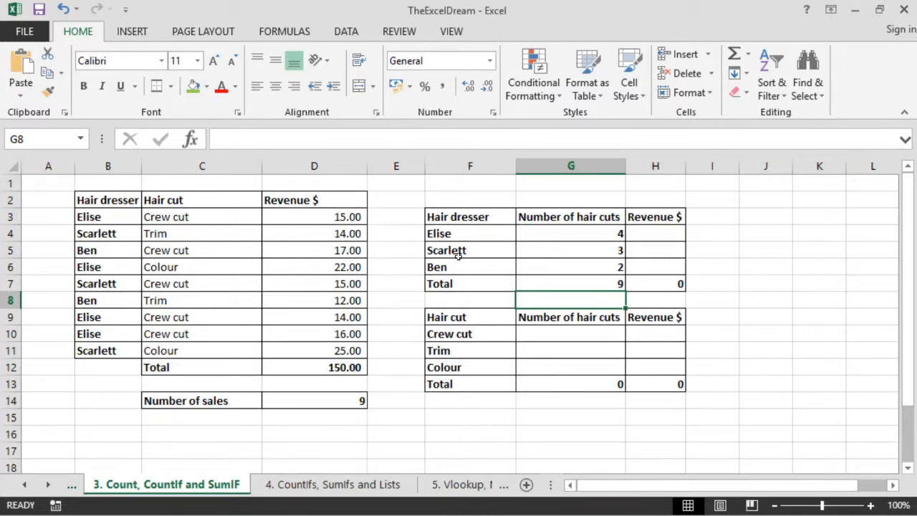
Step: Sum the first hairdresser's revenue in H4 with SUMIF, using range $B$3:$B$11, criteria F4 and sum range $D$3:$D$11
{"action": "left_click", "coordinate": [652, 236]}
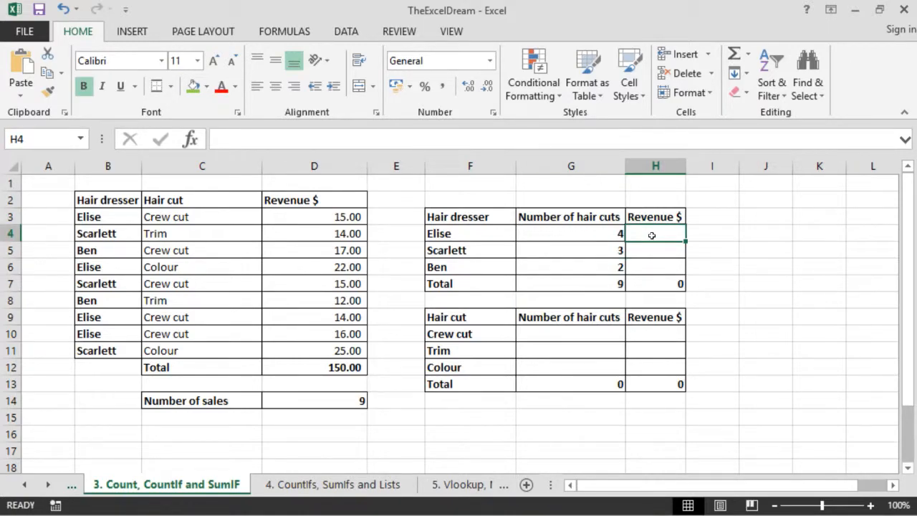
{"action": "type", "text": "="}
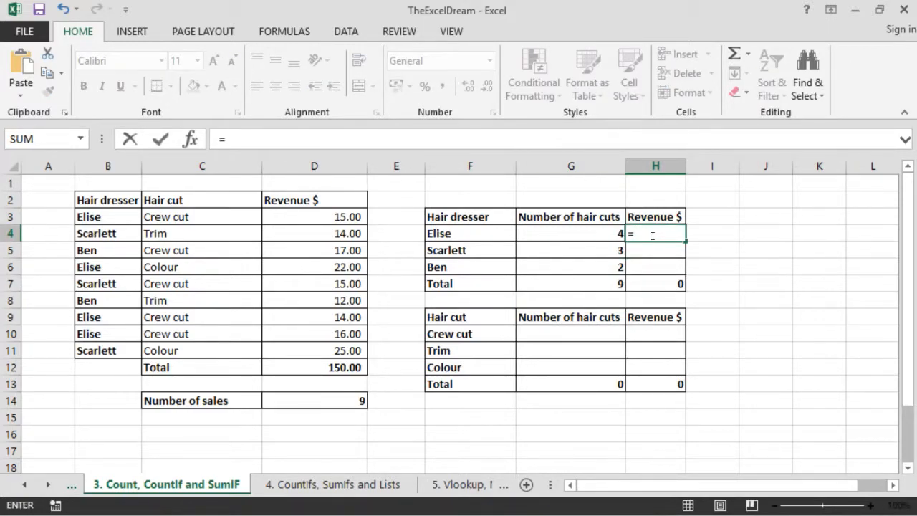
{"action": "type", "text": "sumif"}
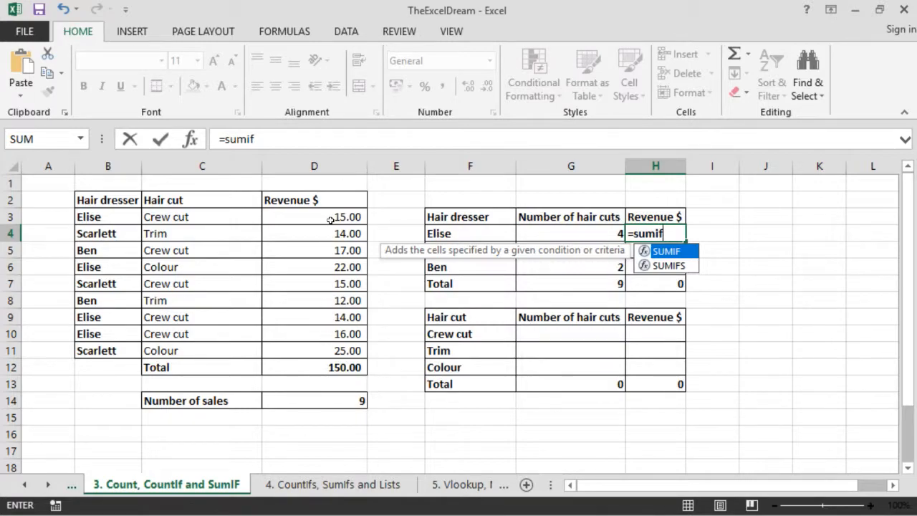
{"action": "type", "text": "("}
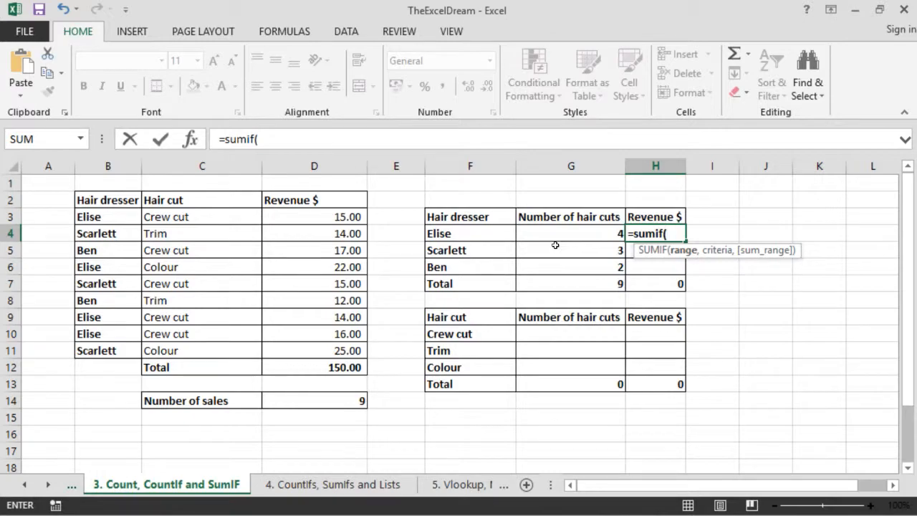
{"action": "left_click_drag", "start_coordinate": [107, 215], "coordinate": [114, 352]}
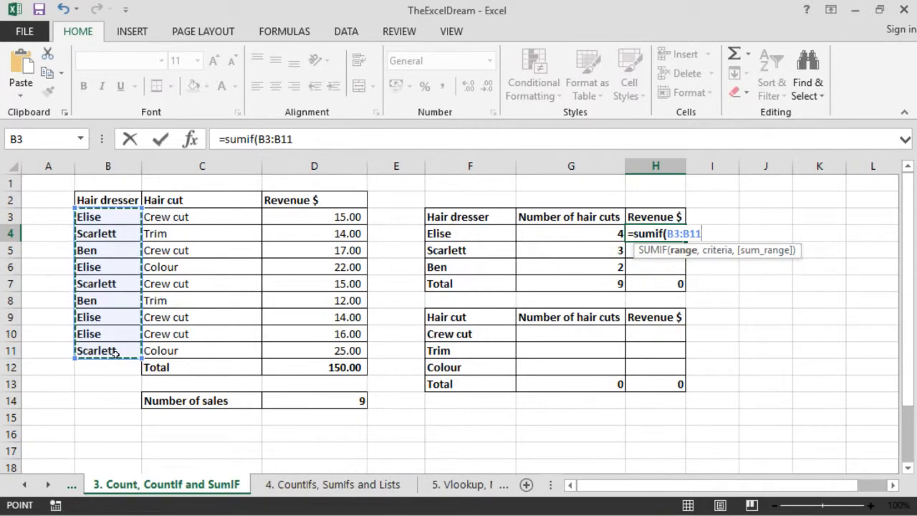
{"action": "key", "text": "F4"}
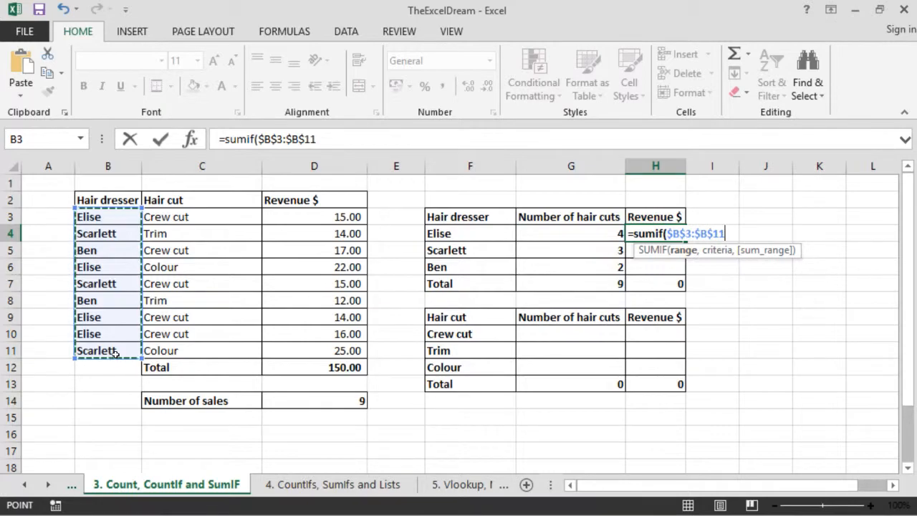
{"action": "type", "text": ","}
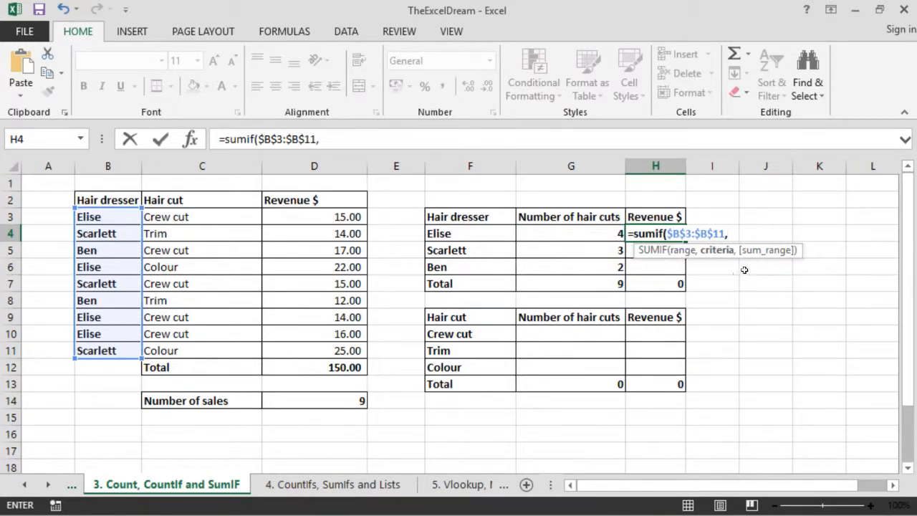
{"action": "left_click", "coordinate": [463, 231]}
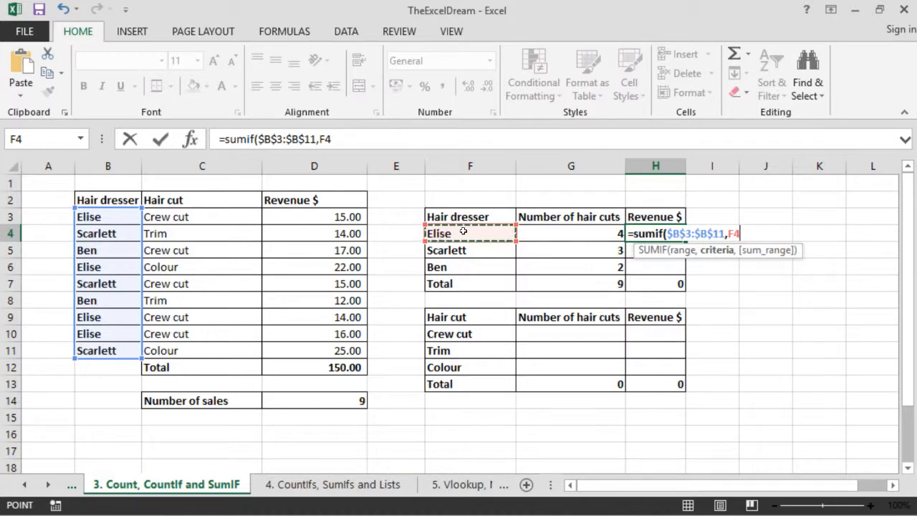
{"action": "type", "text": ","}
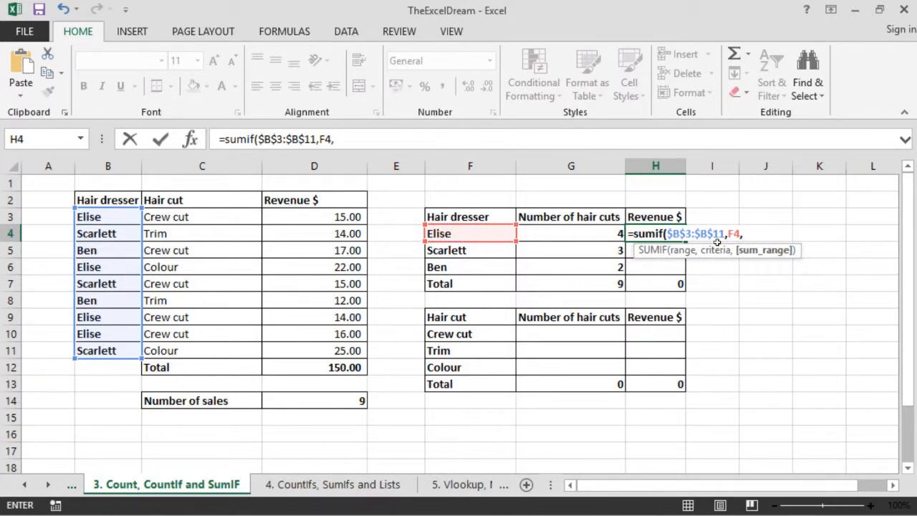
{"action": "left_click", "coordinate": [323, 216]}
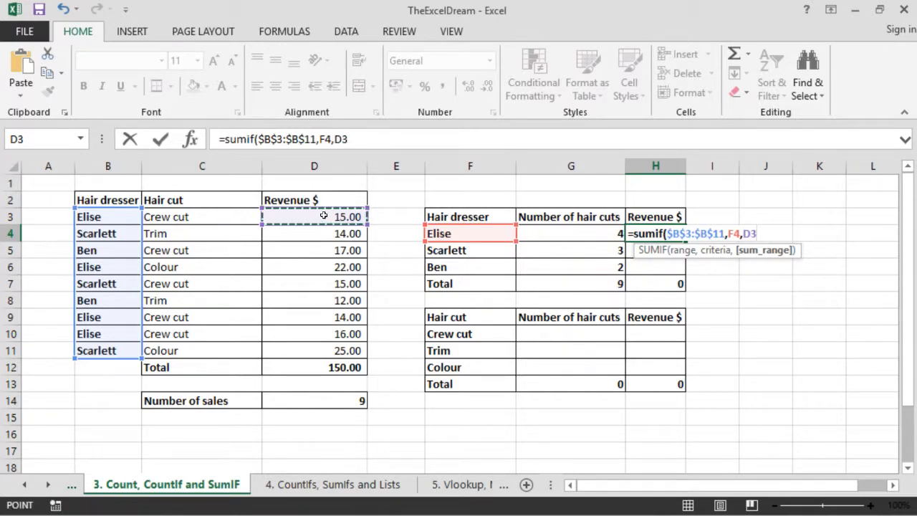
{"action": "left_click_drag", "start_coordinate": [323, 217], "coordinate": [341, 349]}
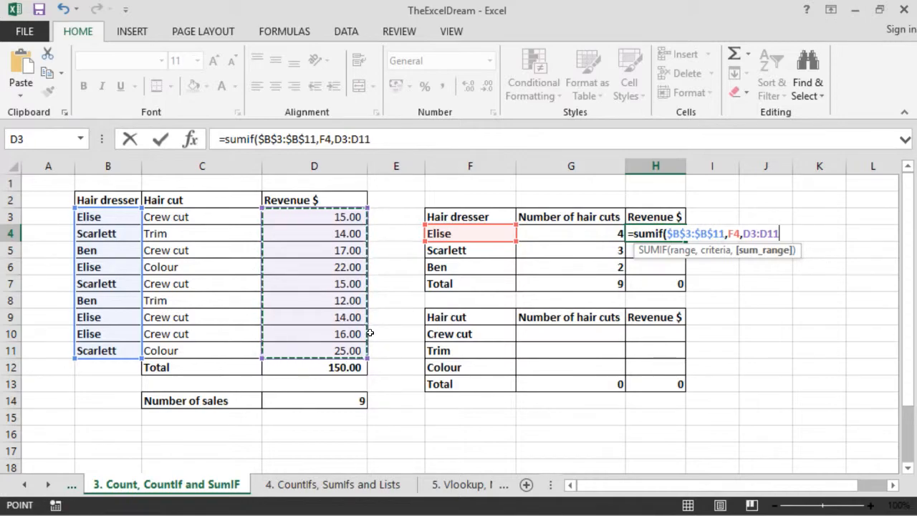
{"action": "key", "text": "F4"}
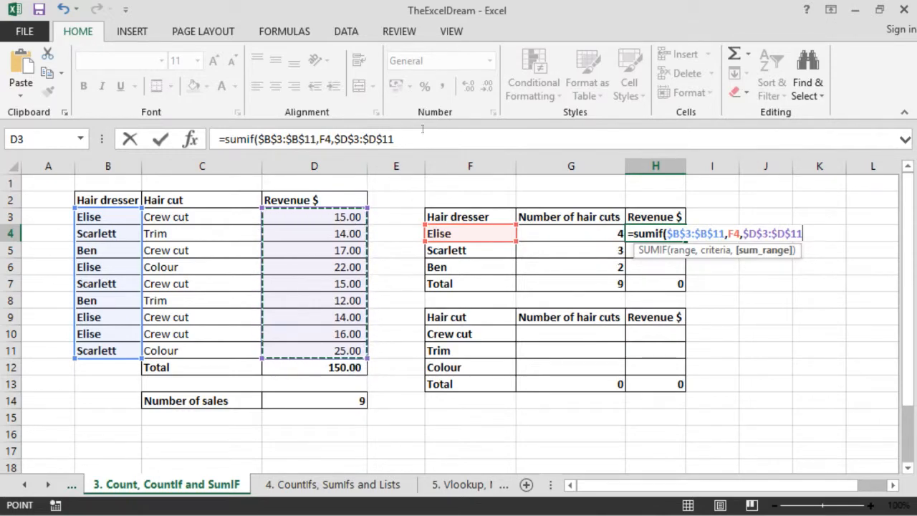
{"action": "type", "text": ")"}
{"action": "key", "text": "Return"}
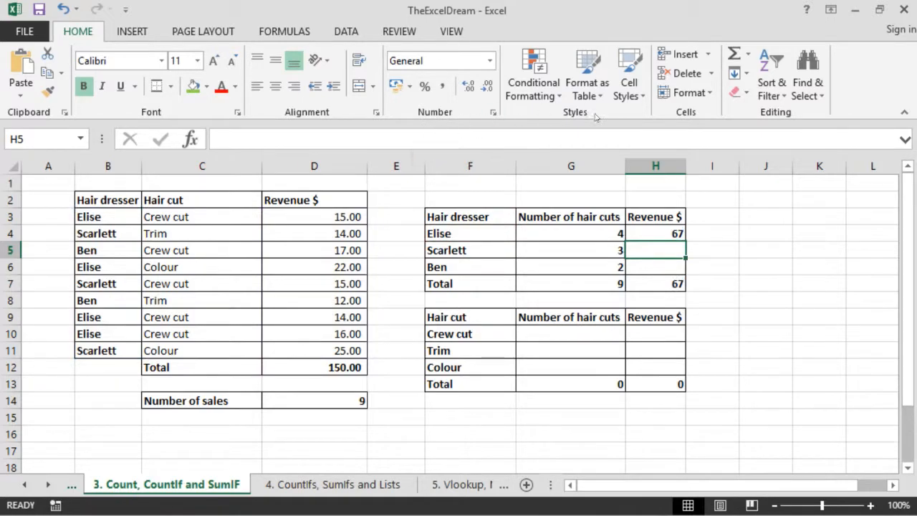
Step: Fill the SUMIF formula from H4 down to H6 and check the copied formula in H6 and the totals in row 7
{"action": "left_click", "coordinate": [679, 235]}
{"action": "left_click_drag", "start_coordinate": [684, 242], "coordinate": [688, 273]}
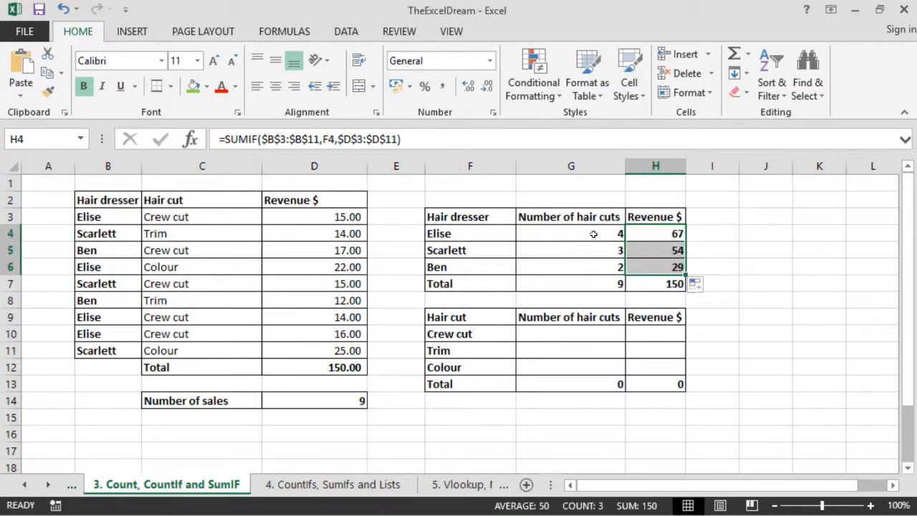
{"action": "left_click", "coordinate": [669, 267]}
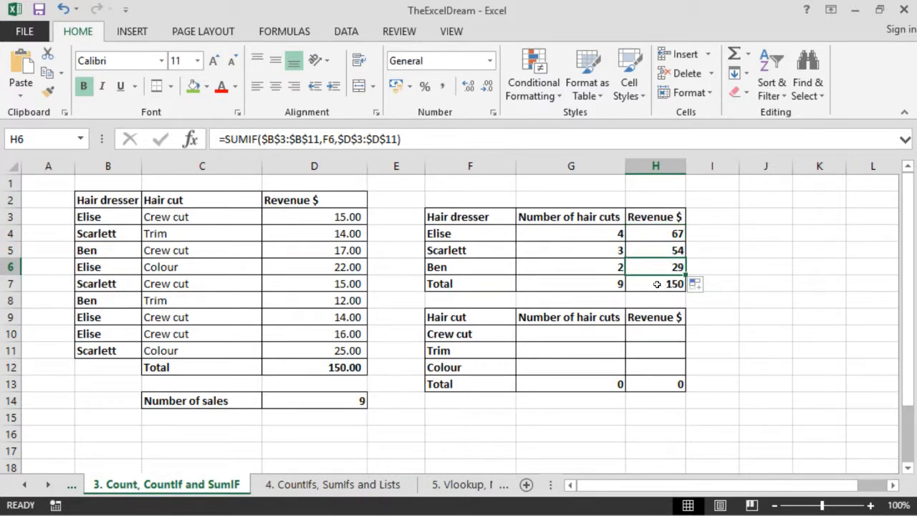
{"action": "left_click", "coordinate": [657, 284]}
{"action": "left_click", "coordinate": [593, 288]}
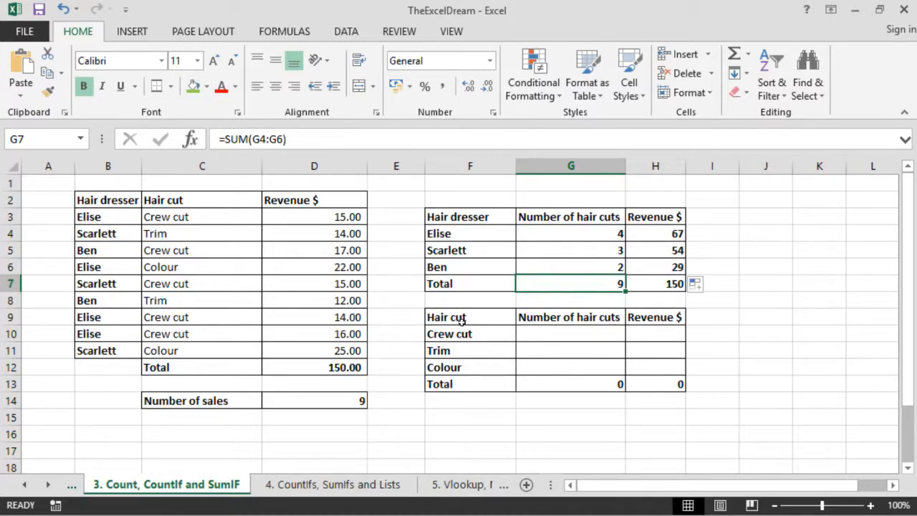
Step: Count the crew cuts in G10 with COUNTIF, using range $C$3:$C$11 and criteria F10, and fill the formula down to G12
{"action": "left_click", "coordinate": [544, 334]}
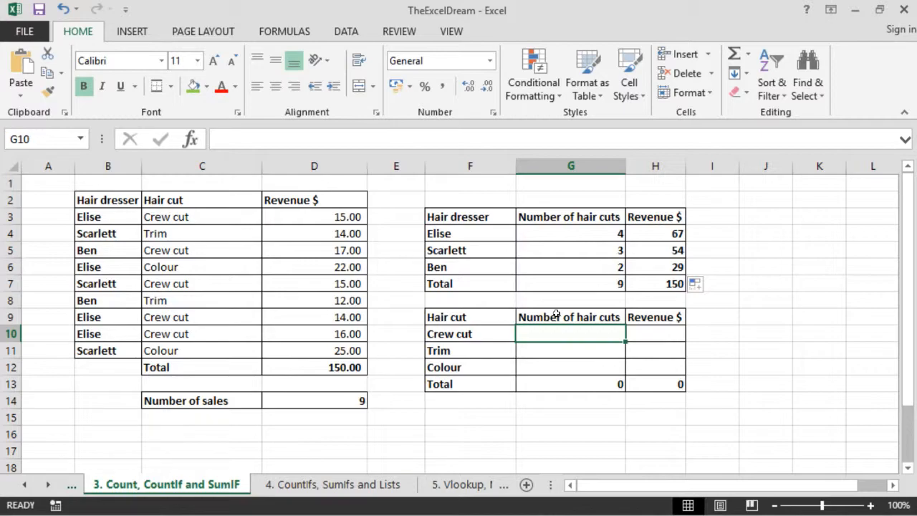
{"action": "type", "text": "=countif"}
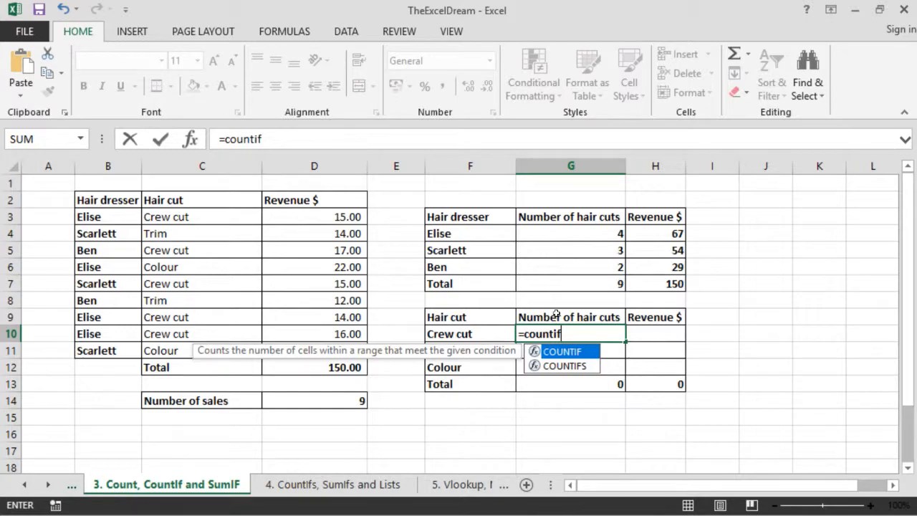
{"action": "type", "text": "("}
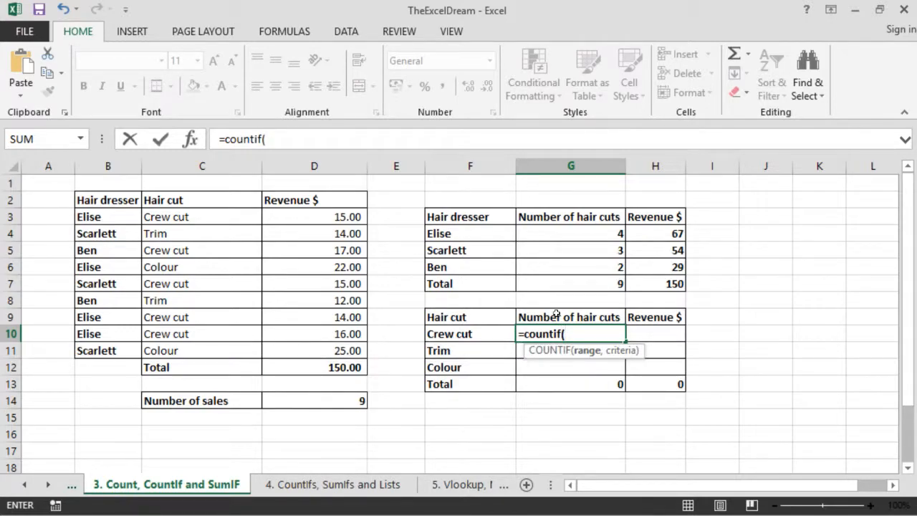
{"action": "left_click_drag", "start_coordinate": [237, 217], "coordinate": [237, 348]}
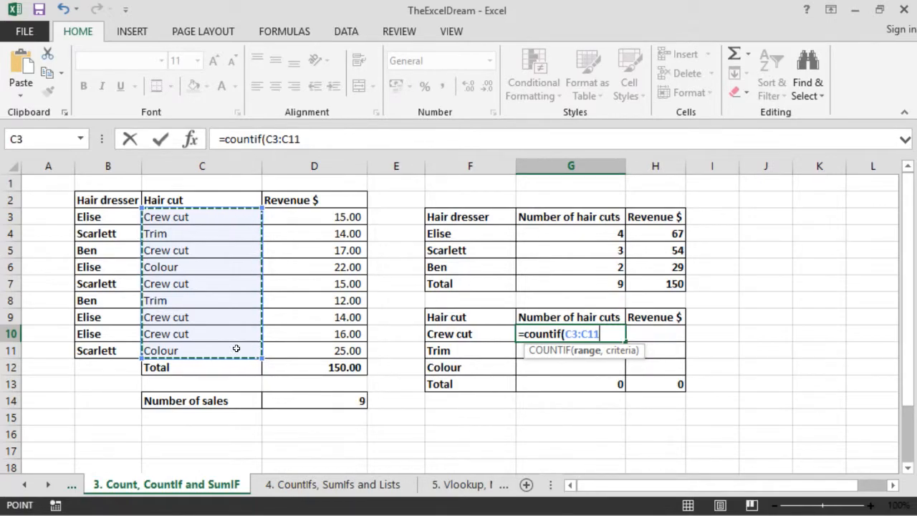
{"action": "key", "text": "F4"}
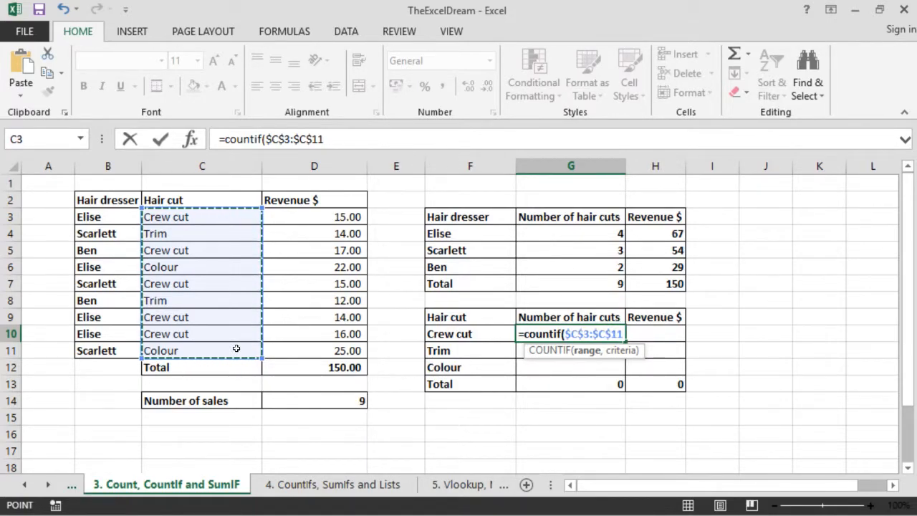
{"action": "type", "text": ","}
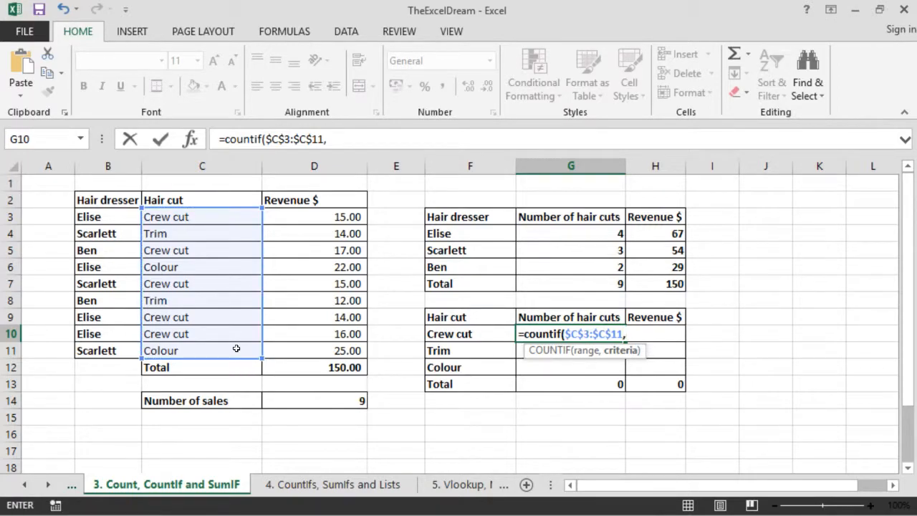
{"action": "left_click", "coordinate": [482, 334]}
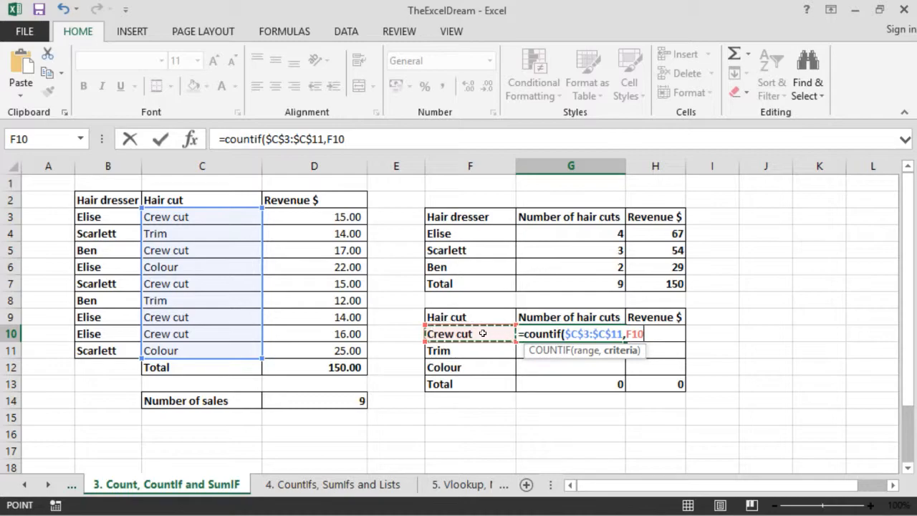
{"action": "type", "text": ")"}
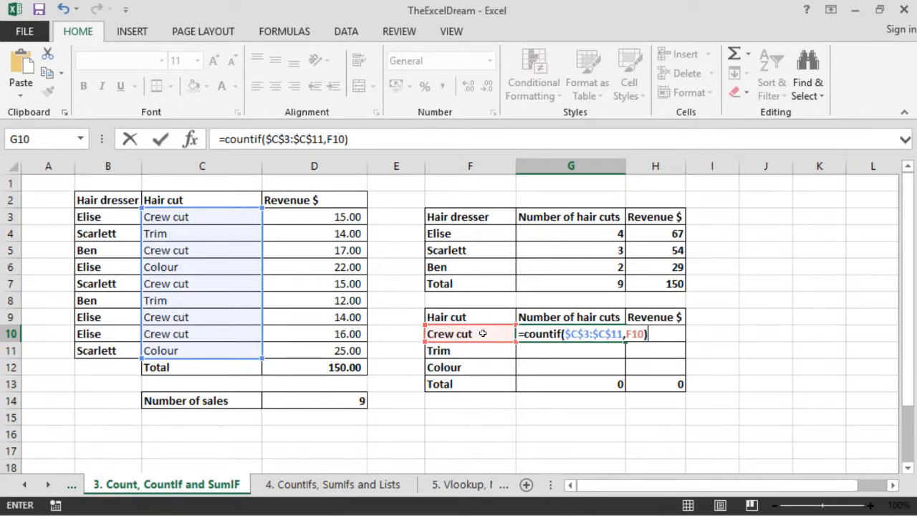
{"action": "key", "text": "Return"}
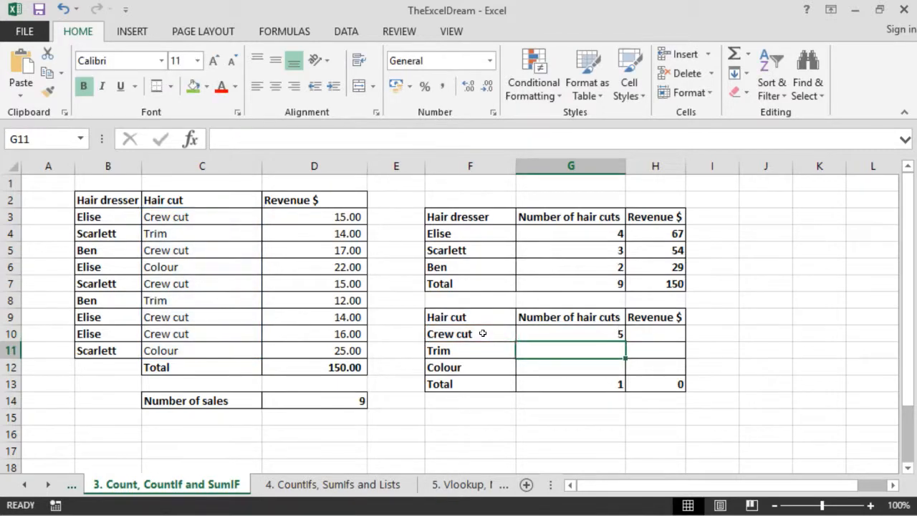
{"action": "left_click", "coordinate": [589, 335]}
{"action": "left_click_drag", "start_coordinate": [626, 341], "coordinate": [627, 373]}
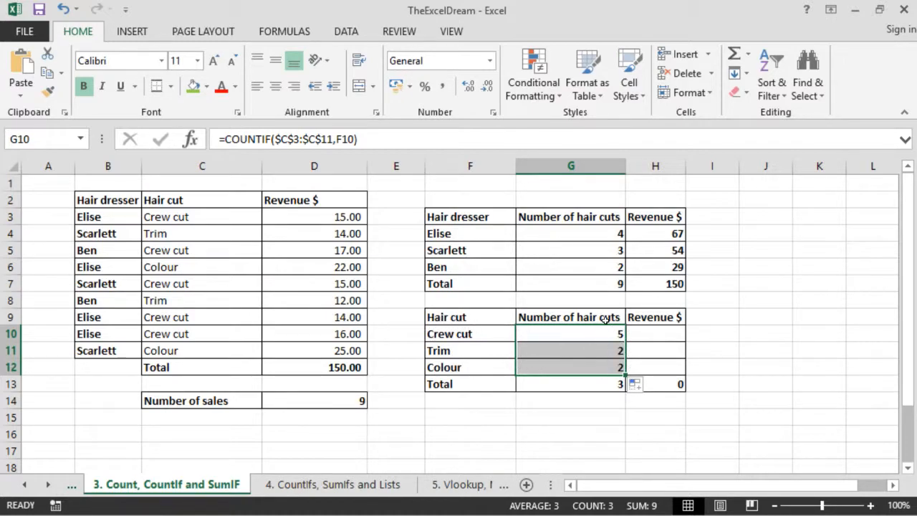
Step: Replace the hair cut type table's count total in G13 with a SUM of G10:G12
{"action": "left_click", "coordinate": [608, 380]}
{"action": "type", "text": "=sum("}
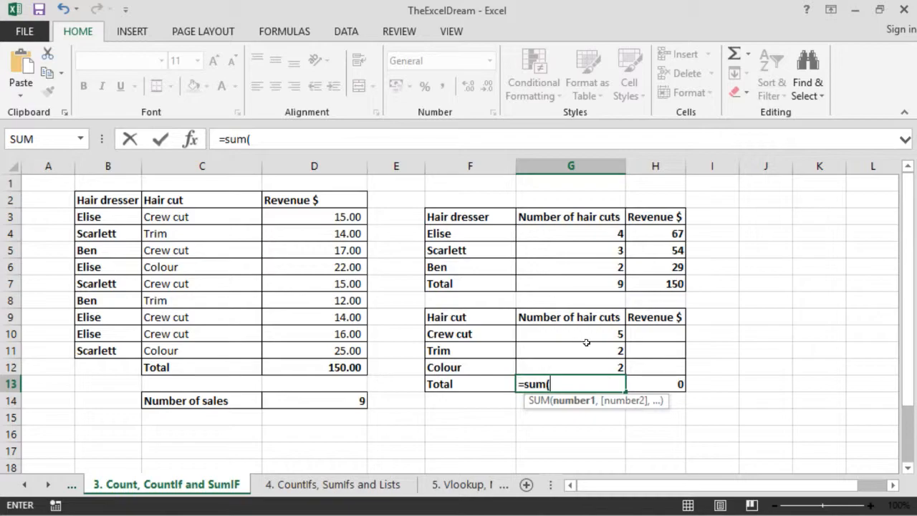
{"action": "left_click_drag", "start_coordinate": [588, 336], "coordinate": [597, 367]}
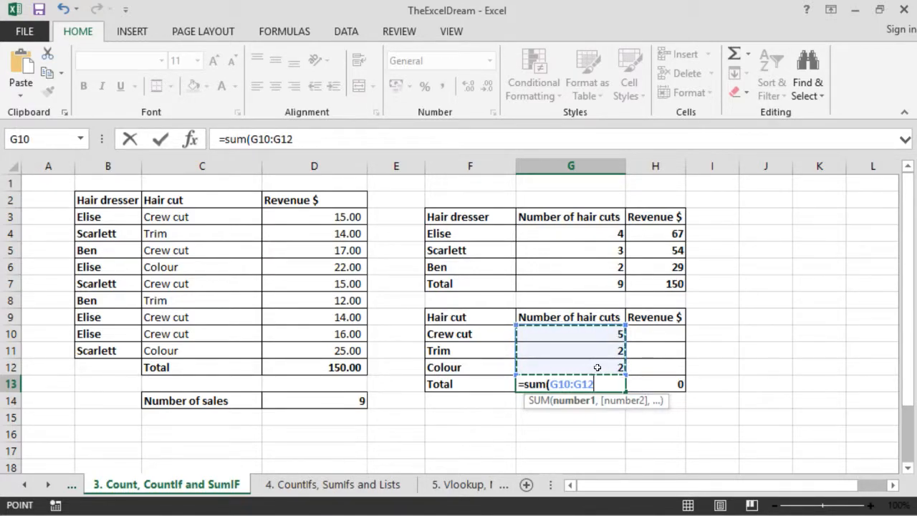
{"action": "type", "text": ")"}
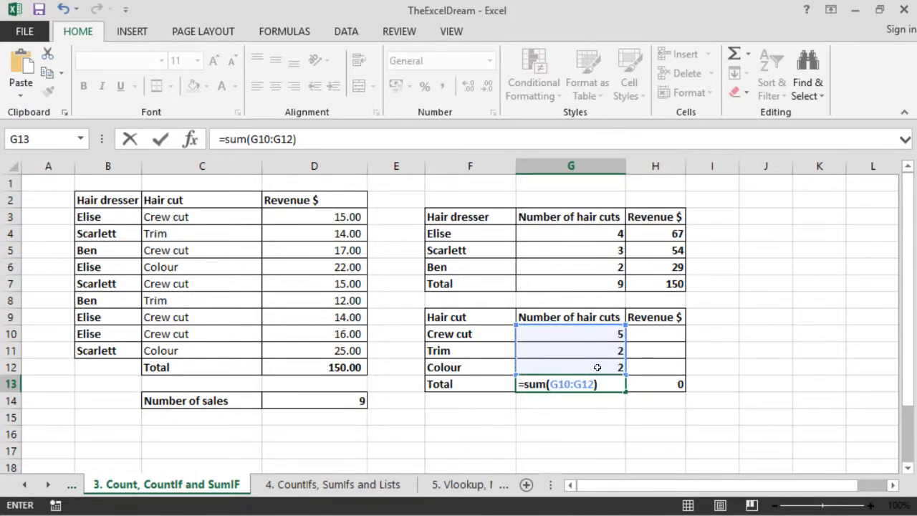
{"action": "key", "text": "Return"}
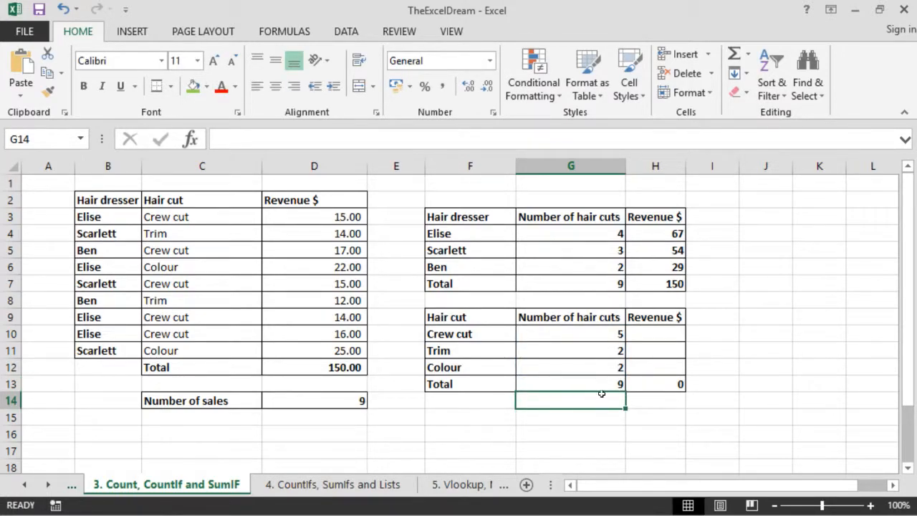
Step: Sum the crew cut revenue in H10 with SUMIF, using range $C$3:$C$11, criteria F10 and sum range $D$3:$D$11
{"action": "left_click", "coordinate": [652, 335]}
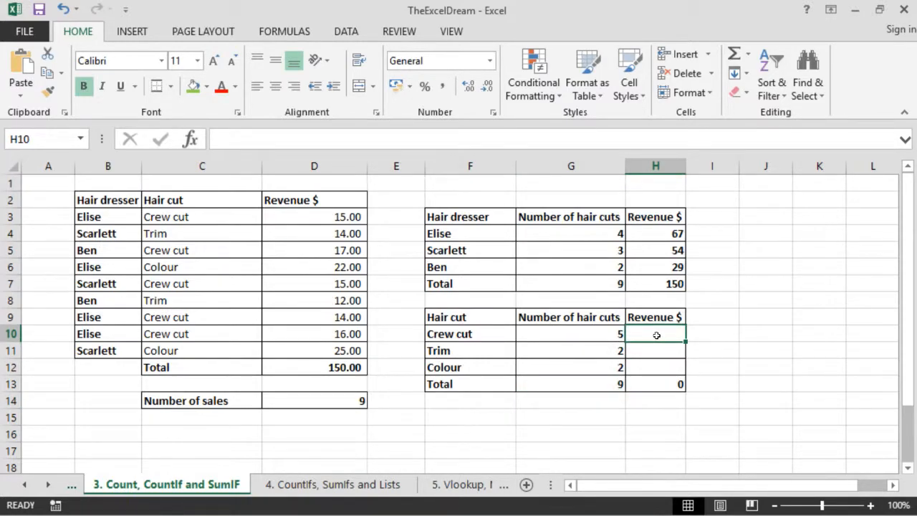
{"action": "type", "text": "=sumif"}
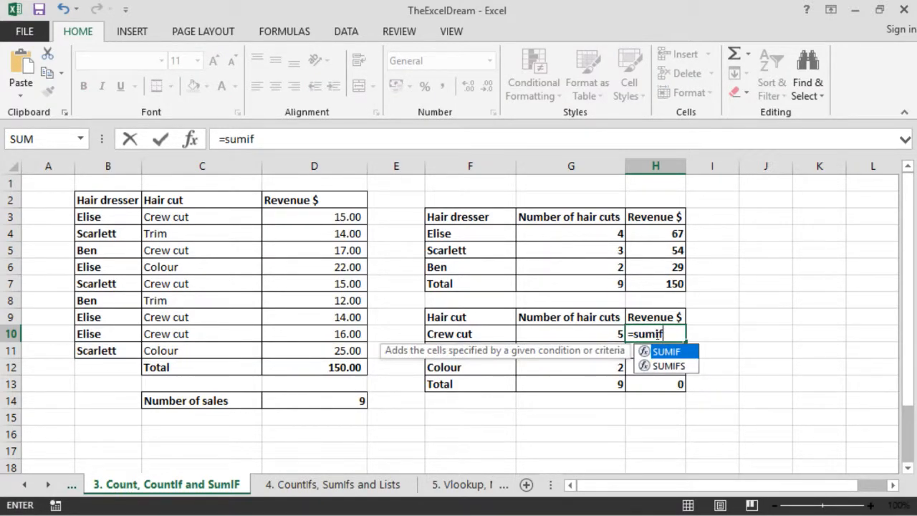
{"action": "type", "text": "("}
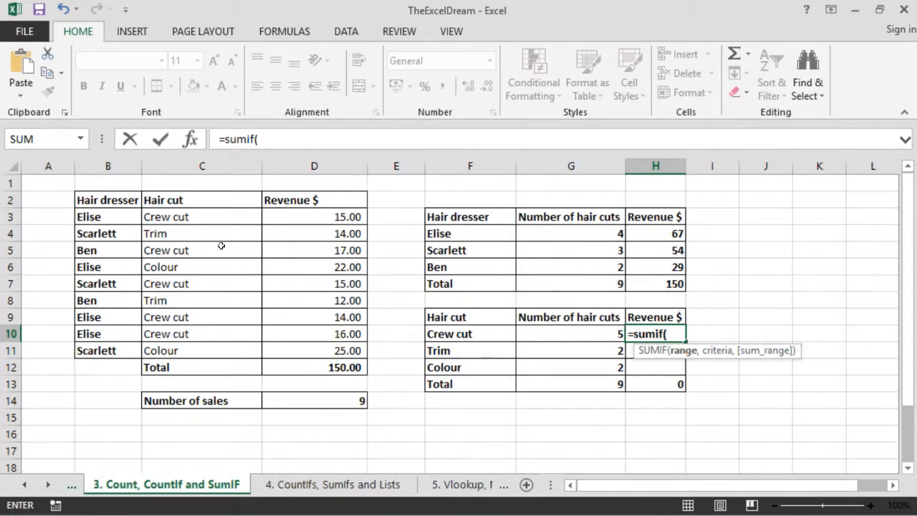
{"action": "left_click_drag", "start_coordinate": [202, 218], "coordinate": [205, 349]}
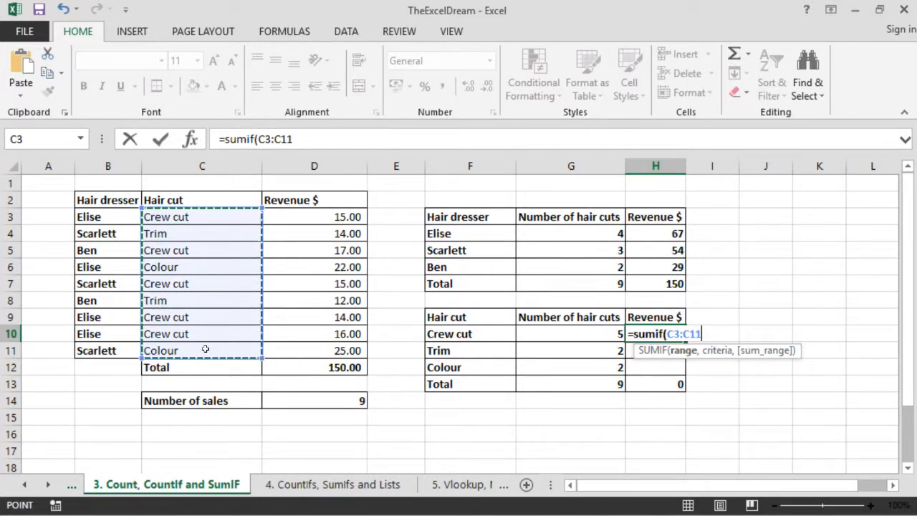
{"action": "key", "text": "F4"}
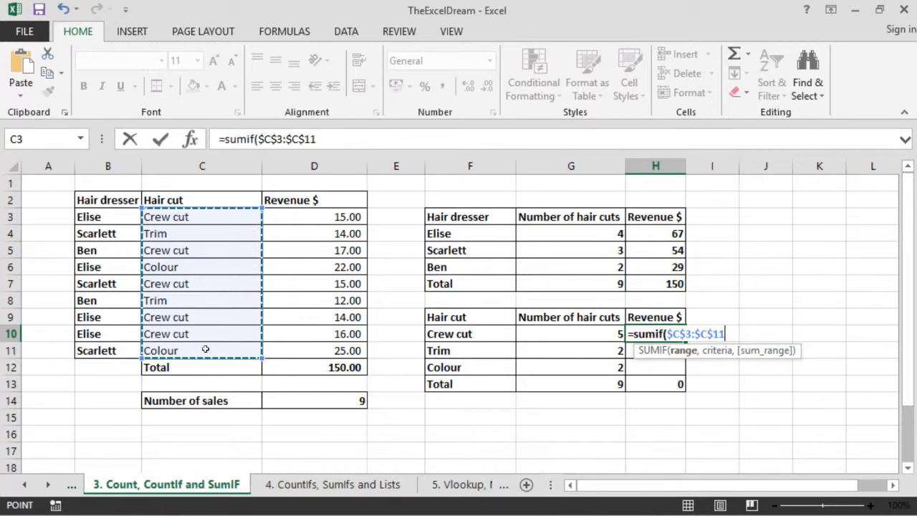
{"action": "type", "text": ","}
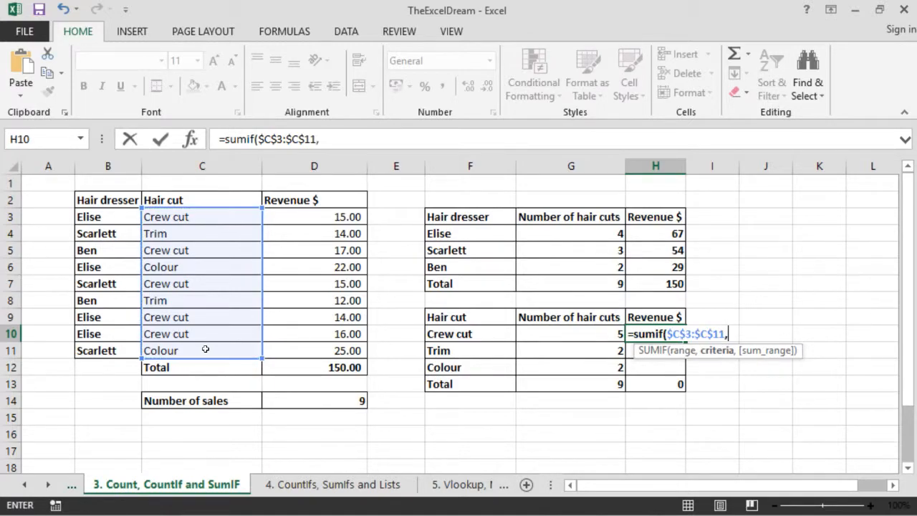
{"action": "left_click", "coordinate": [451, 336]}
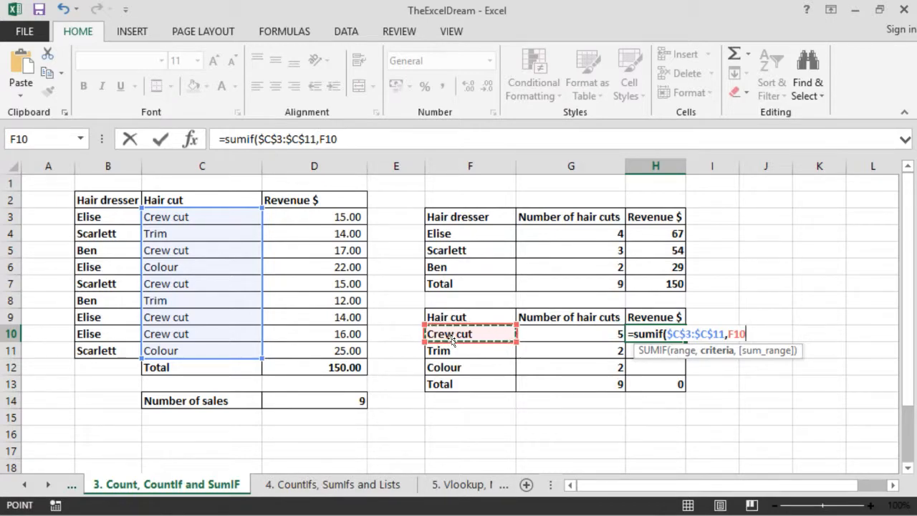
{"action": "type", "text": ","}
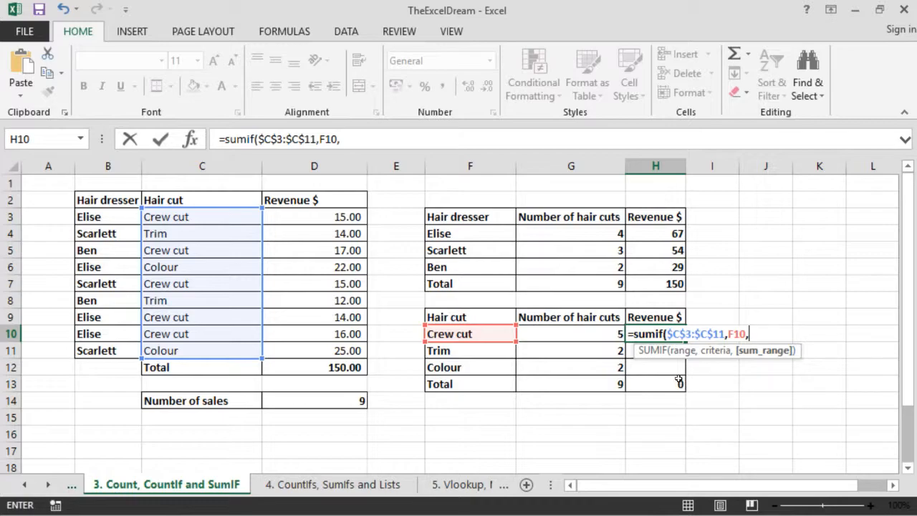
{"action": "left_click_drag", "start_coordinate": [330, 219], "coordinate": [343, 350]}
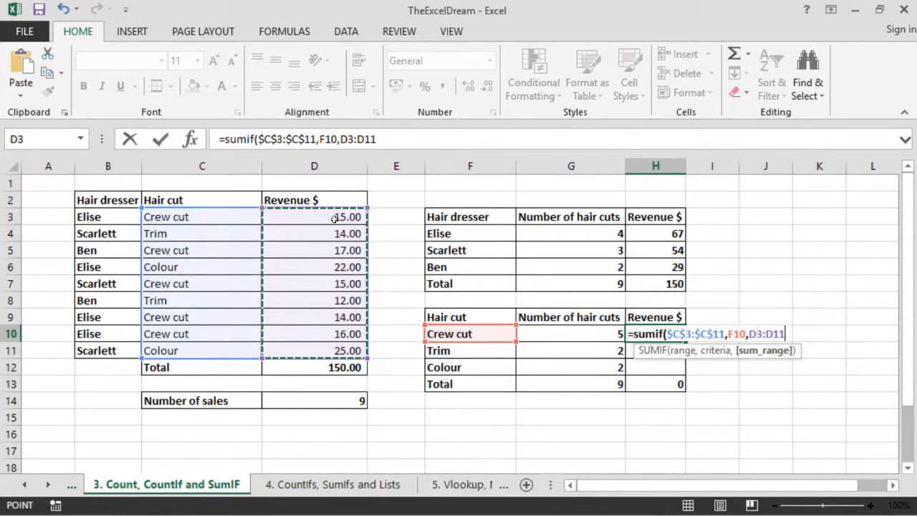
{"action": "key", "text": "F4"}
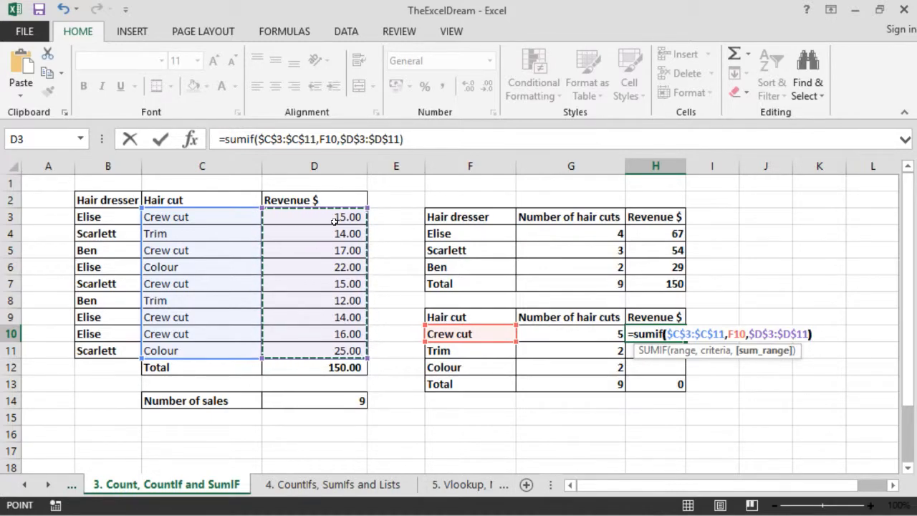
{"action": "type", "text": ")"}
{"action": "key", "text": "Return"}
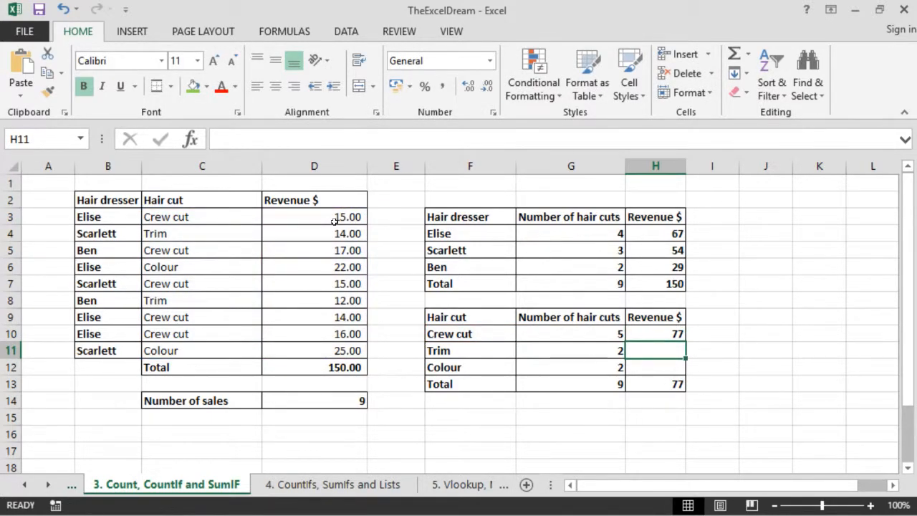
Step: Fill the SUMIF formula from H10 down to H12 and check the hair cut table's formulas and revenue total
{"action": "left_click", "coordinate": [683, 334]}
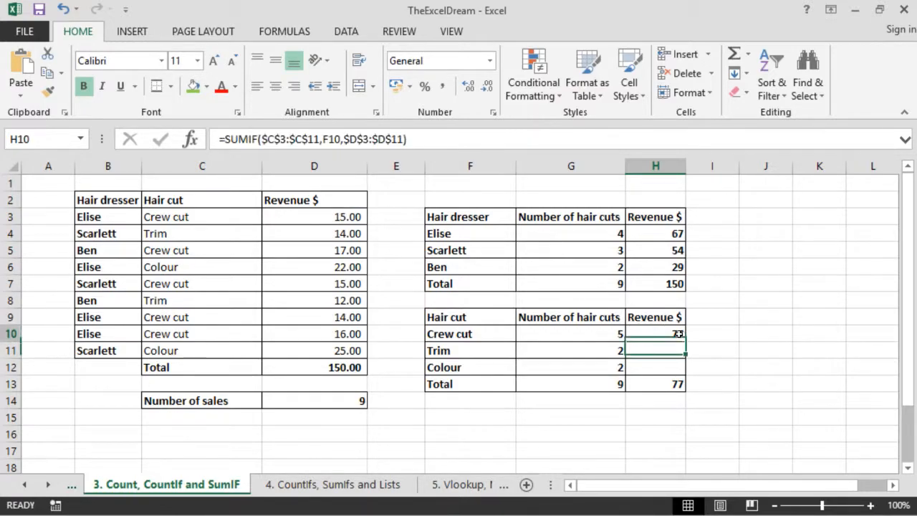
{"action": "left_click_drag", "start_coordinate": [686, 342], "coordinate": [684, 376]}
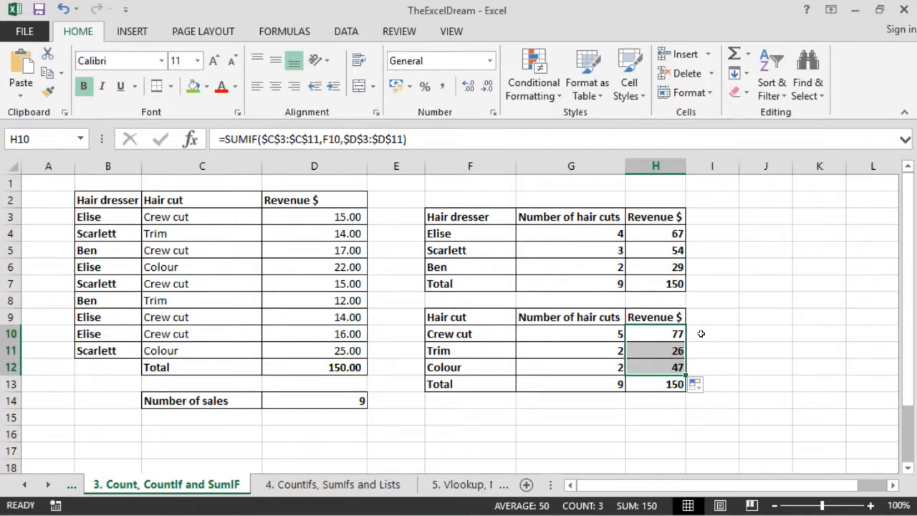
{"action": "left_click", "coordinate": [609, 330]}
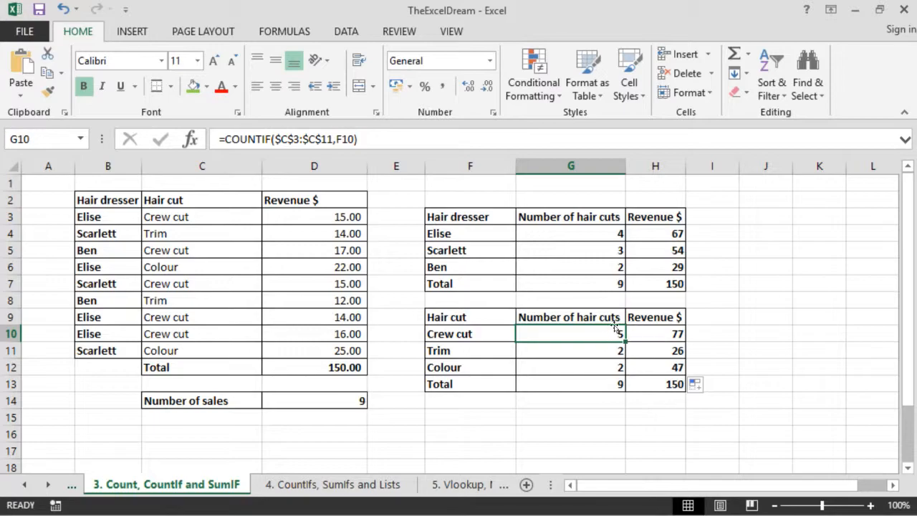
{"action": "left_click", "coordinate": [679, 351]}
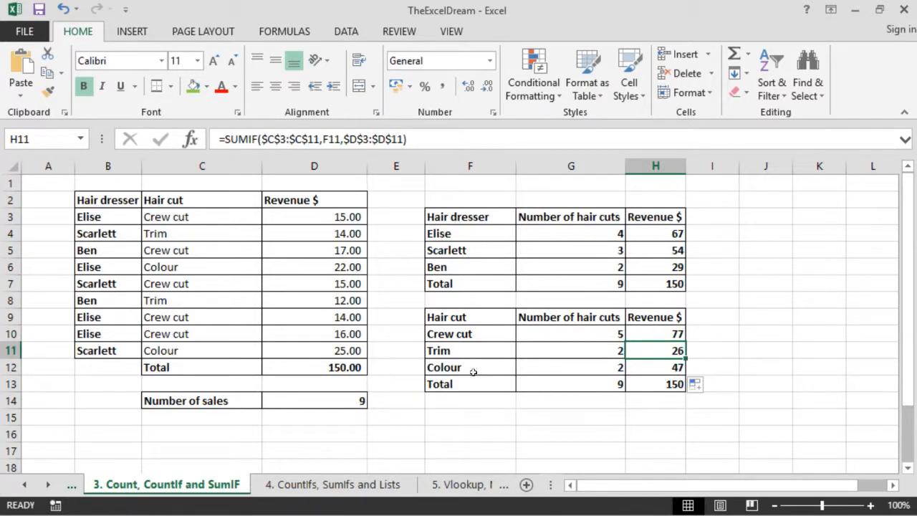
{"action": "left_click", "coordinate": [679, 368]}
{"action": "left_click", "coordinate": [669, 385]}
{"action": "left_click", "coordinate": [676, 370]}
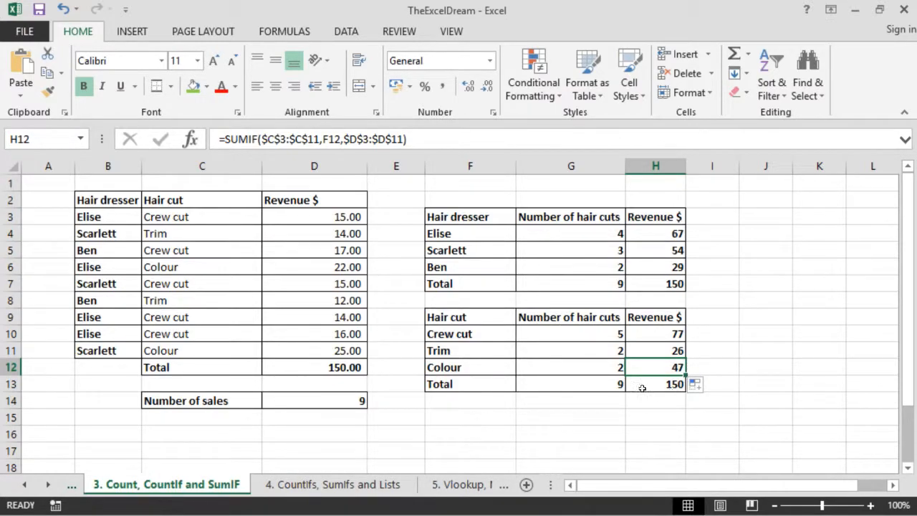
{"action": "left_click", "coordinate": [599, 367]}
{"action": "left_click", "coordinate": [677, 368]}
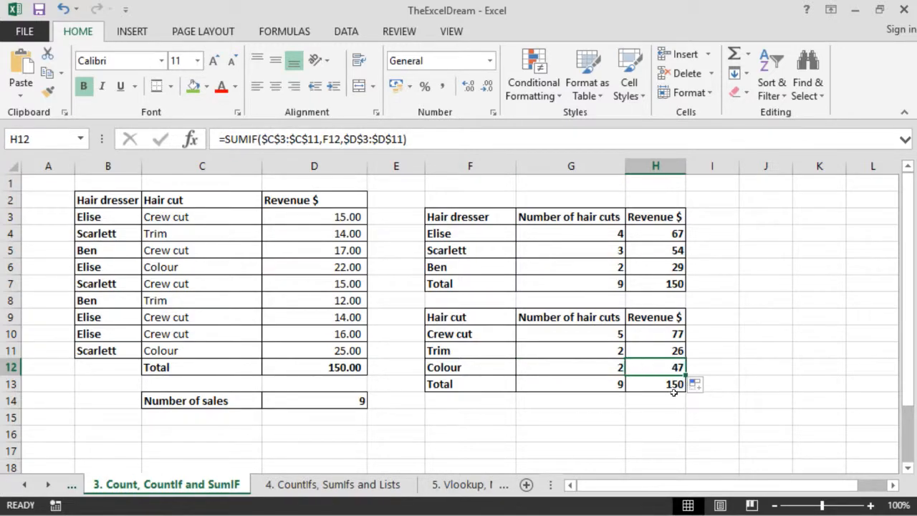